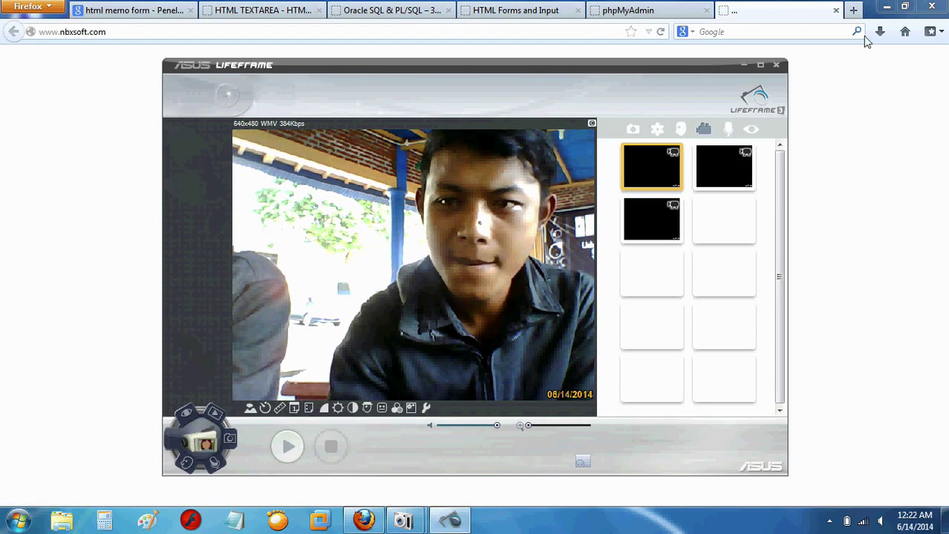
Clear the desktop of the browser, the LifeFrame webcam window and the screen recorder, and launch VMware Workstation
left_click(886, 6)
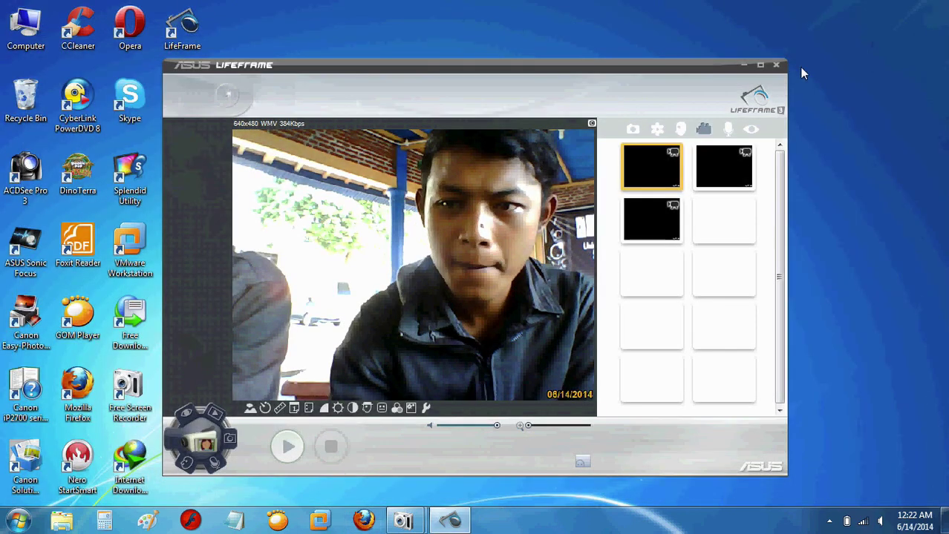
left_click(777, 66)
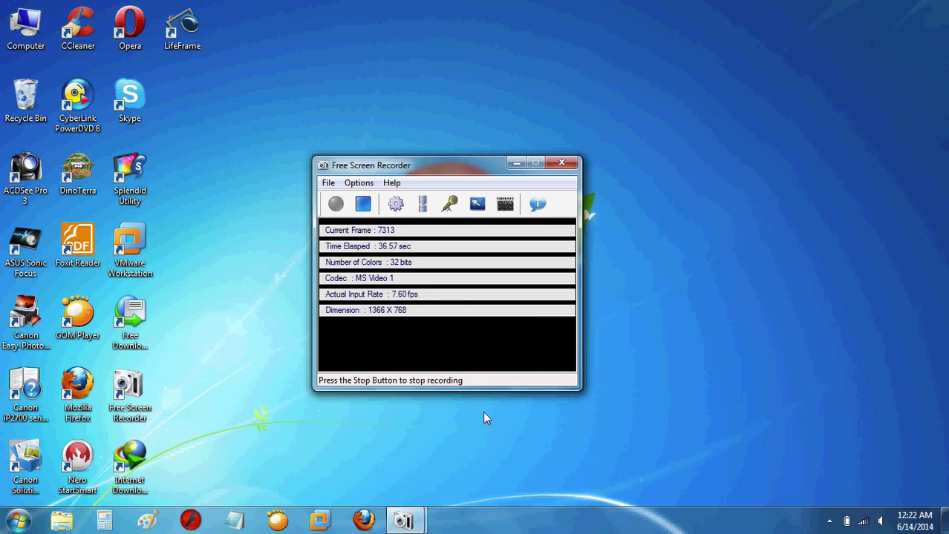
left_click(321, 518)
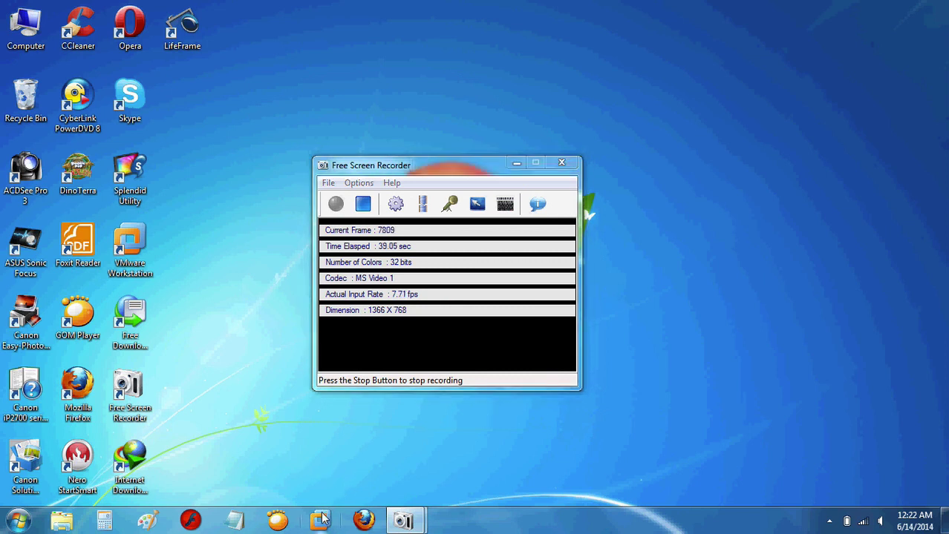
left_click(515, 163)
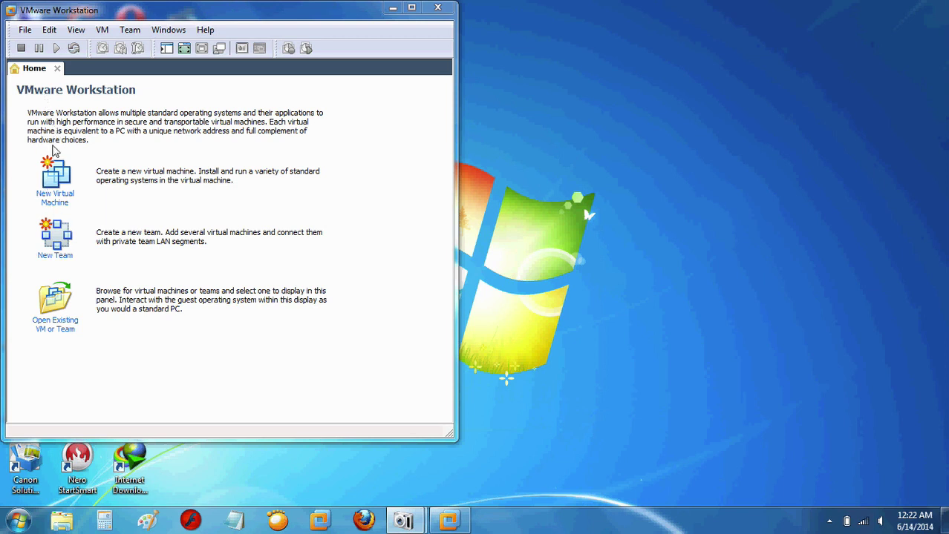
Start a new typical virtual machine with the operating system installed later, and Linux Ubuntu as the guest system
left_click(54, 171)
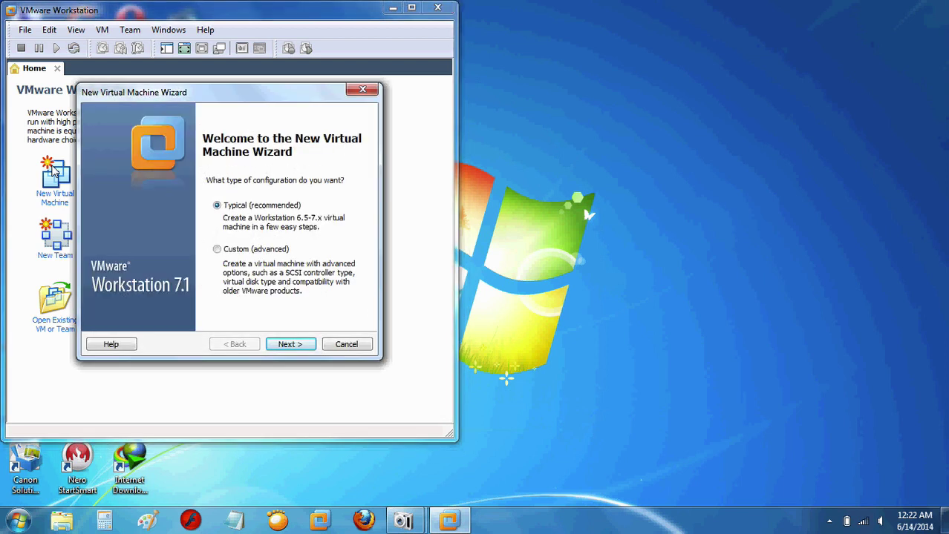
left_click(292, 348)
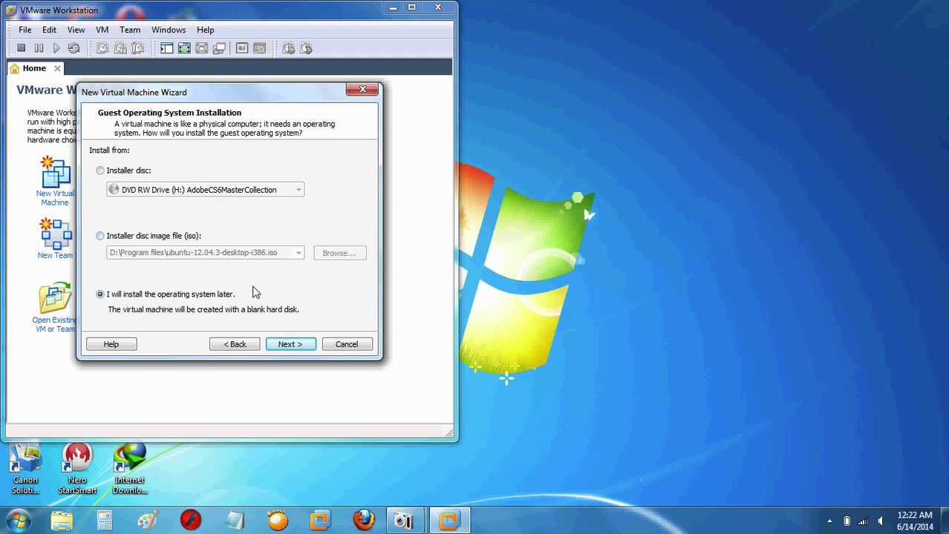
left_click(287, 345)
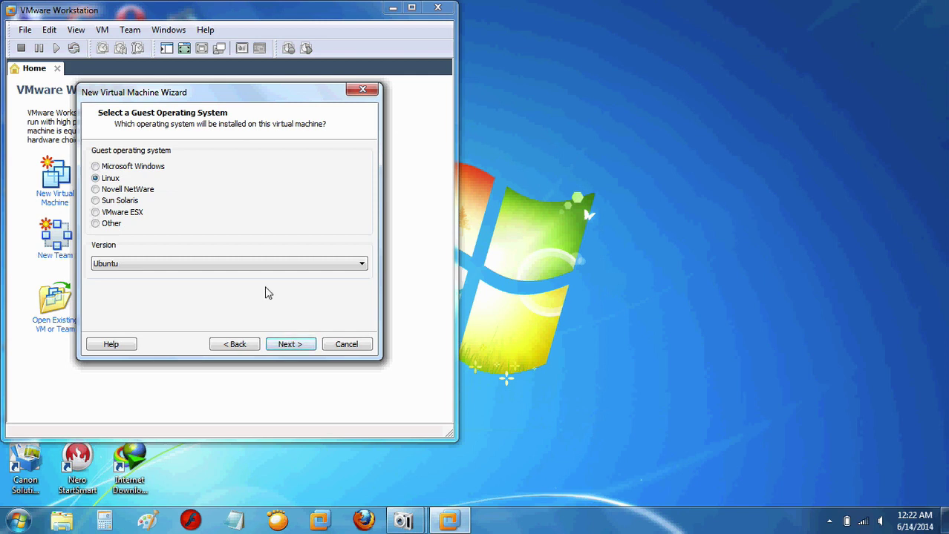
left_click(289, 345)
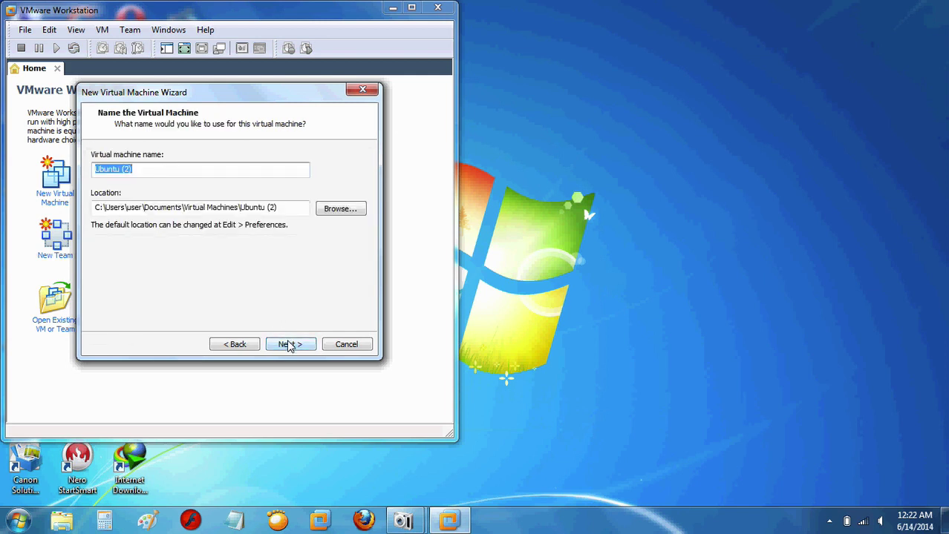
Name the virtual machine with the owner's first name followed by _ubuntu
left_click(194, 173)
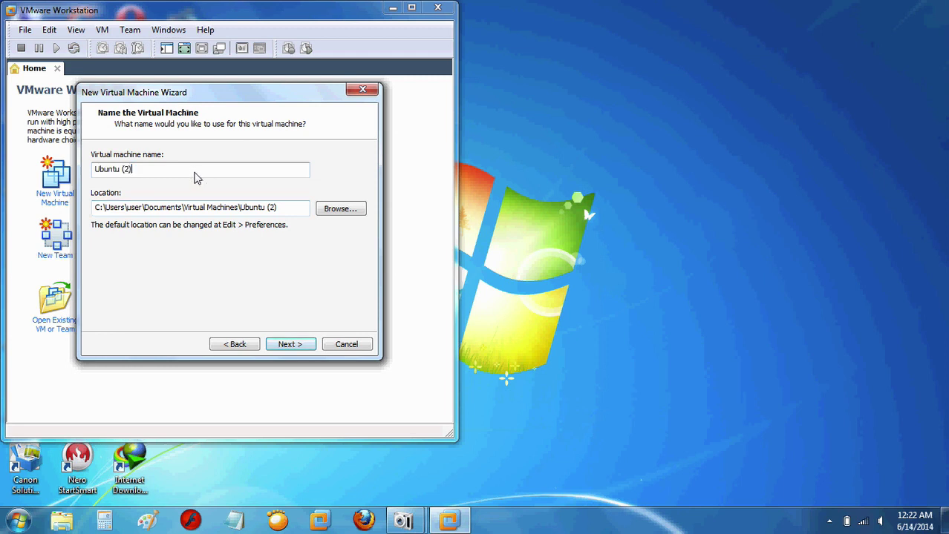
key("BackSpace")
key("BackSpace")
key("BackSpace")
key("BackSpace")
key("BackSpace")
key("BackSpace")
key("BackSpace")
key("BackSpace")
key("BackSpace")
key("BackSpace")
type("agus_ubuntu")
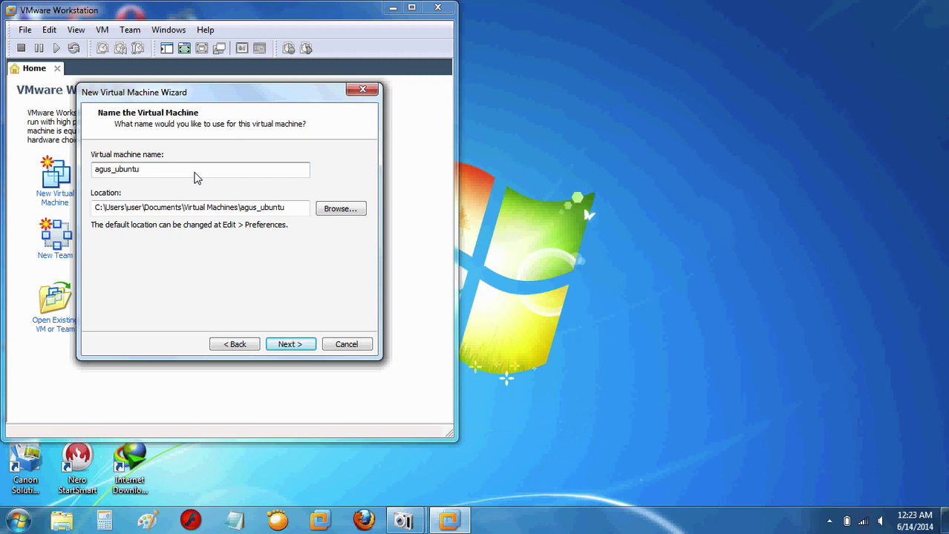
Store the virtual machine in a new folder on the EXTRA (E:) drive and accept a 20 GB single-file virtual disk
left_click(327, 212)
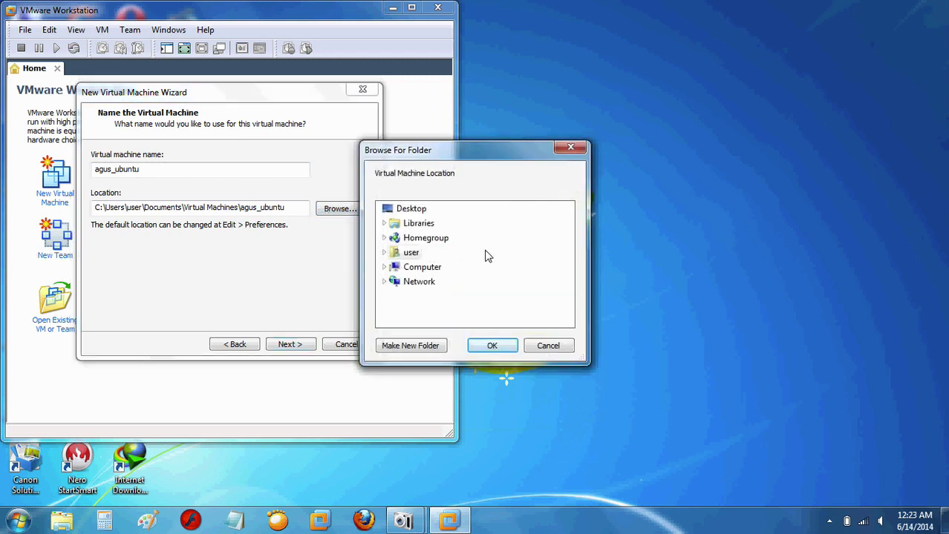
left_click(422, 267)
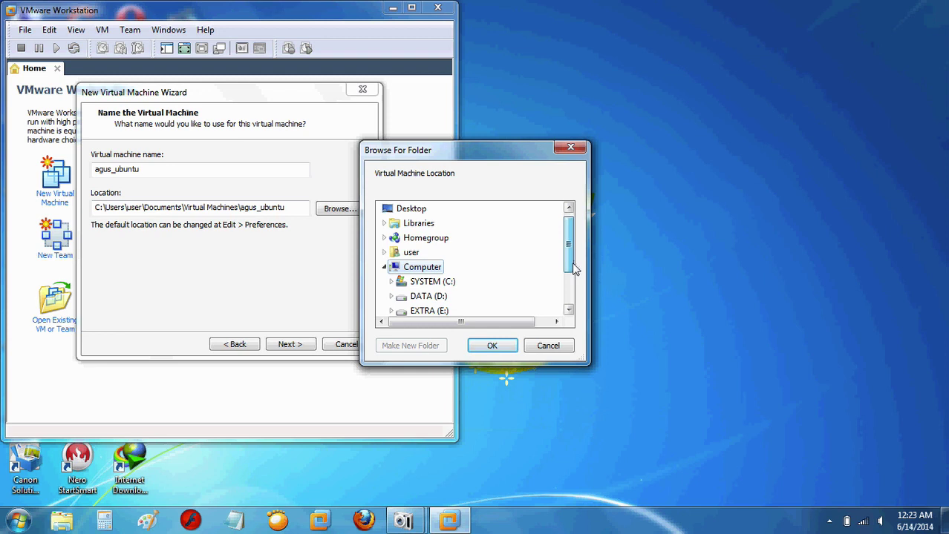
left_click_drag(572, 265, 572, 279)
left_click(430, 282)
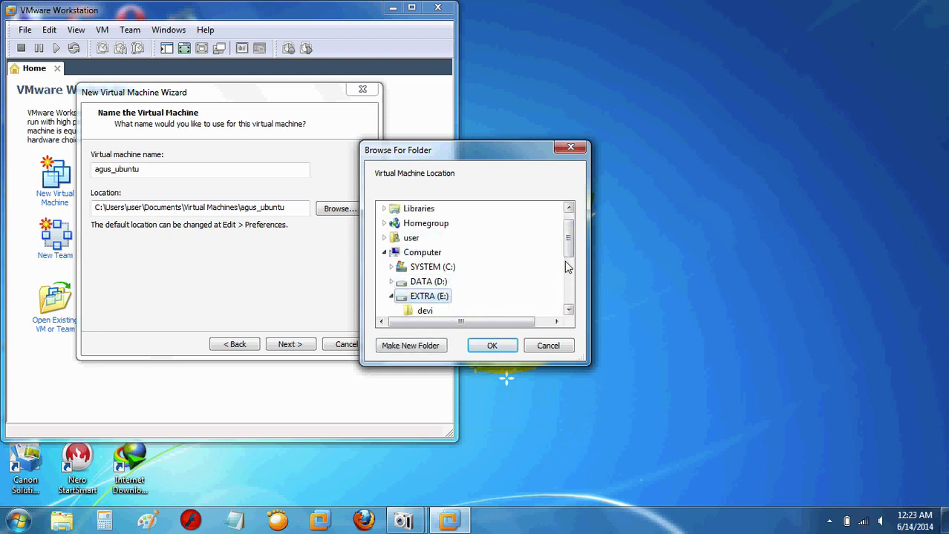
left_click(431, 346)
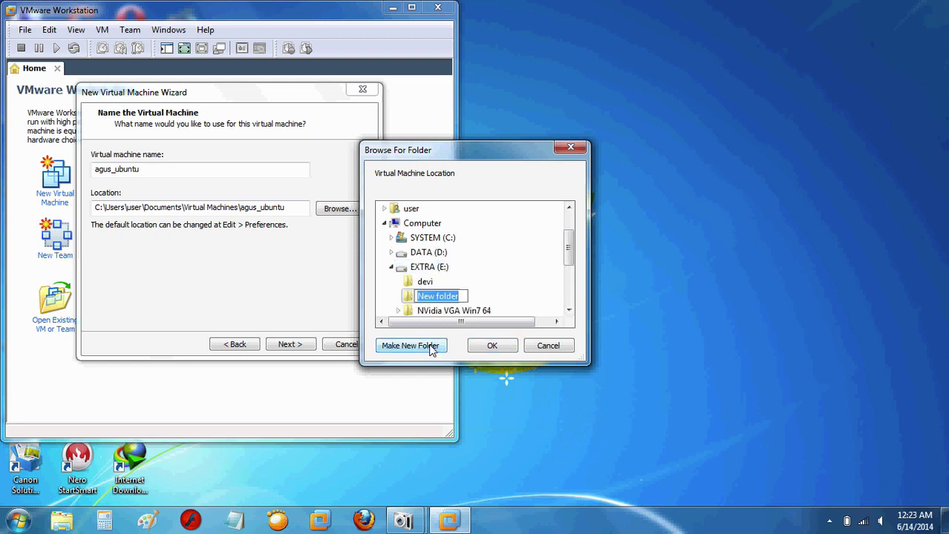
type("Agus")
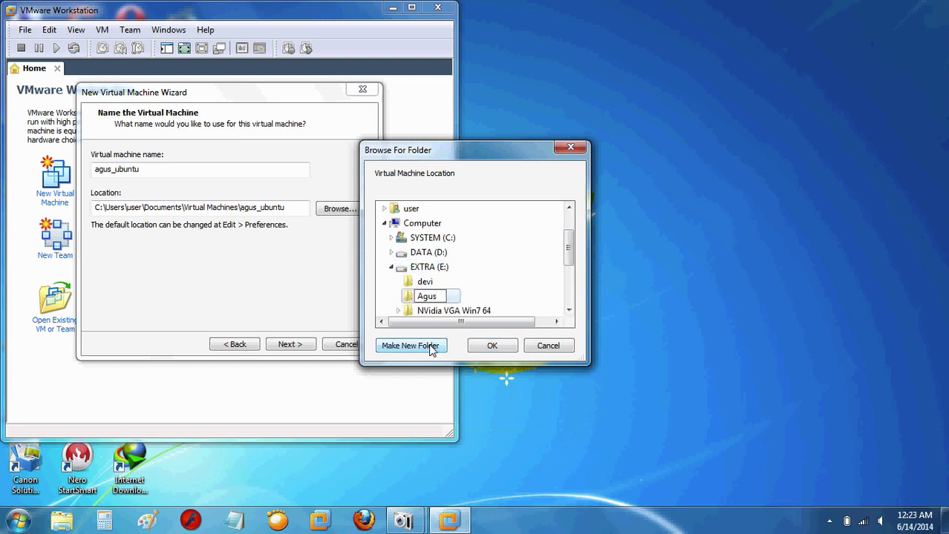
left_click(481, 348)
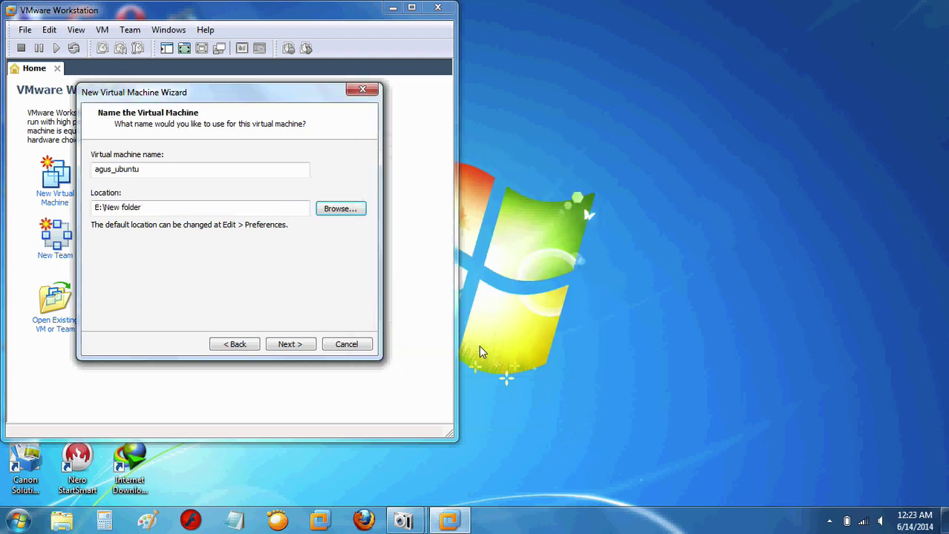
left_click(290, 344)
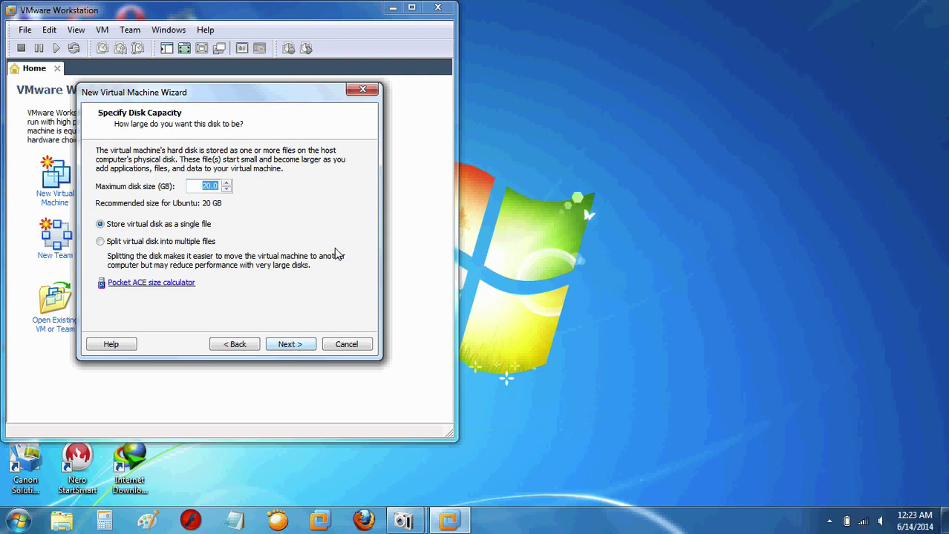
left_click(308, 343)
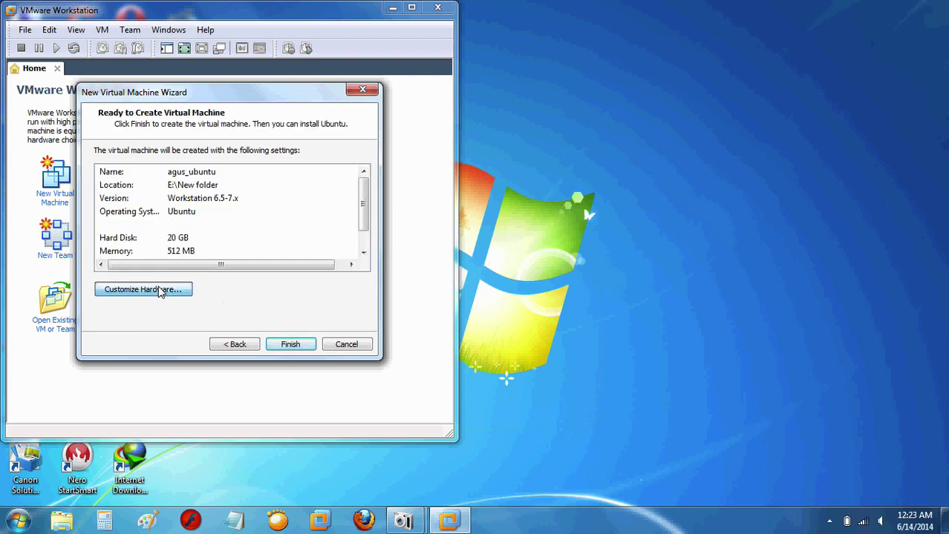
Customize the virtual machine's hardware so that the CD/DVD drive uses an ISO image file
left_click(159, 291)
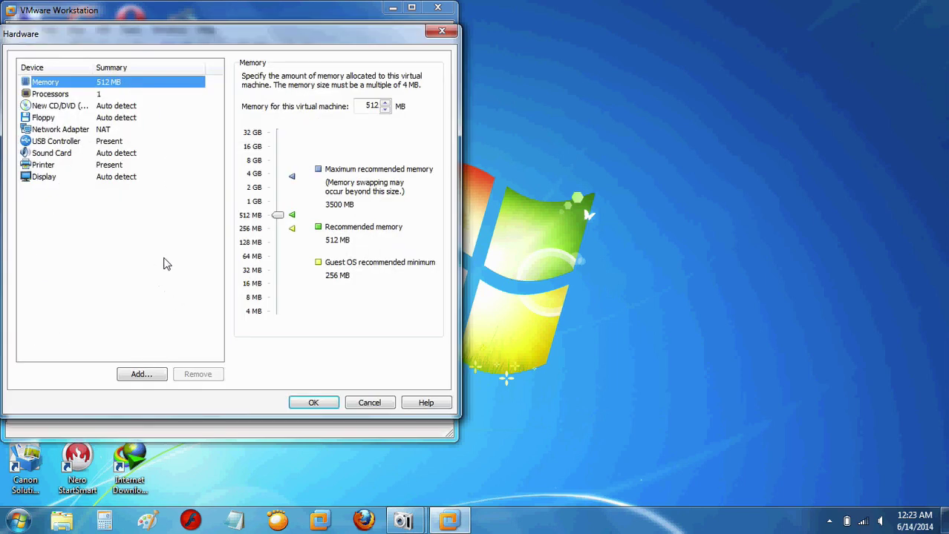
left_click(67, 107)
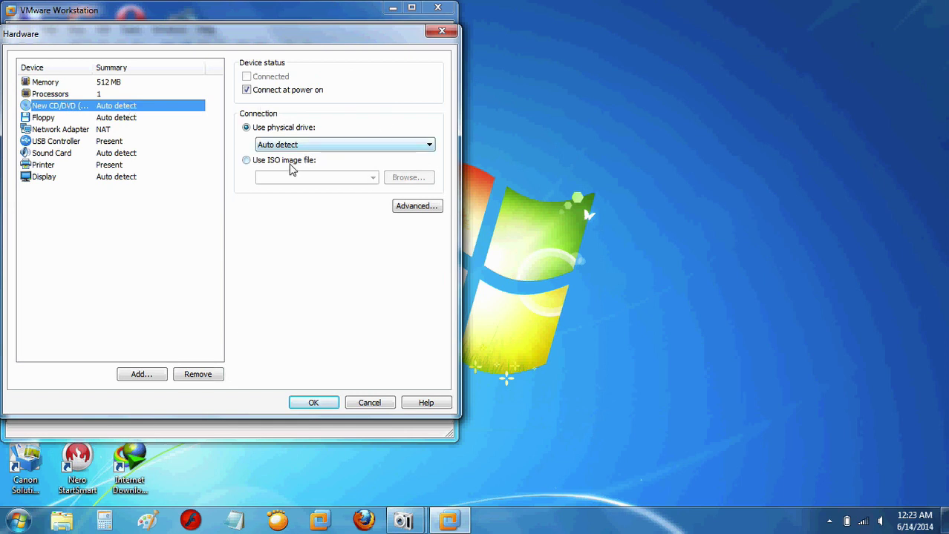
left_click(290, 162)
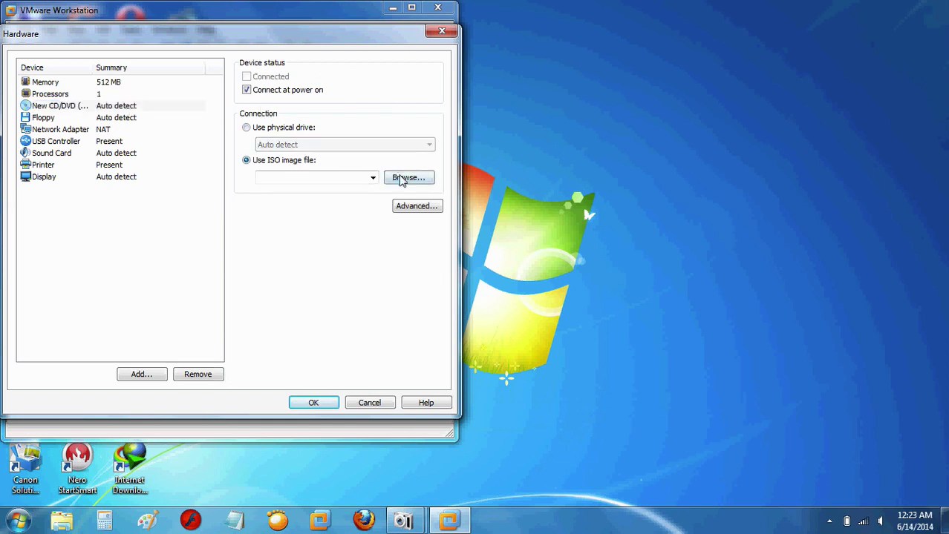
Load ubuntu-12.04.3-desktop-i386 from D:\Program files as the CD/DVD drive's ISO image and apply the hardware settings
left_click(401, 179)
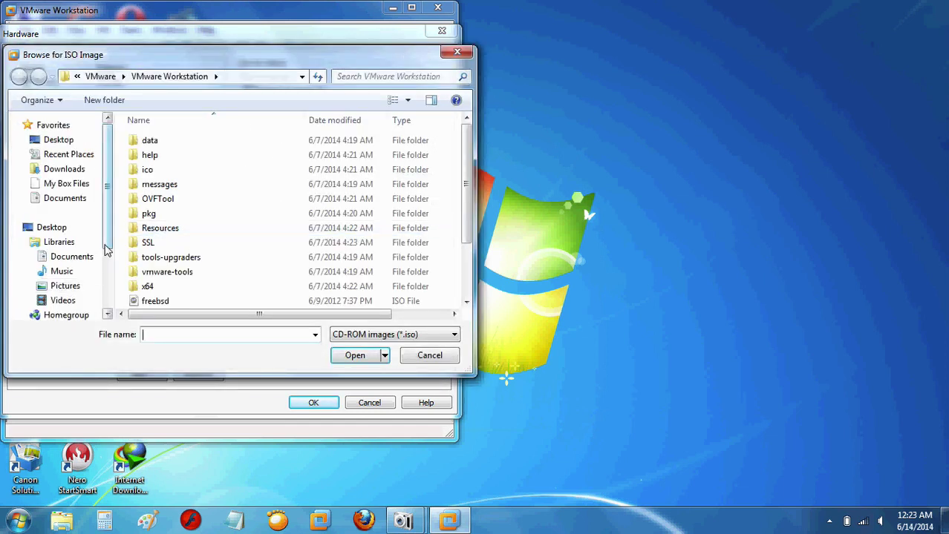
scroll(108, 260, "down", 1)
scroll(107, 259, "down", 3)
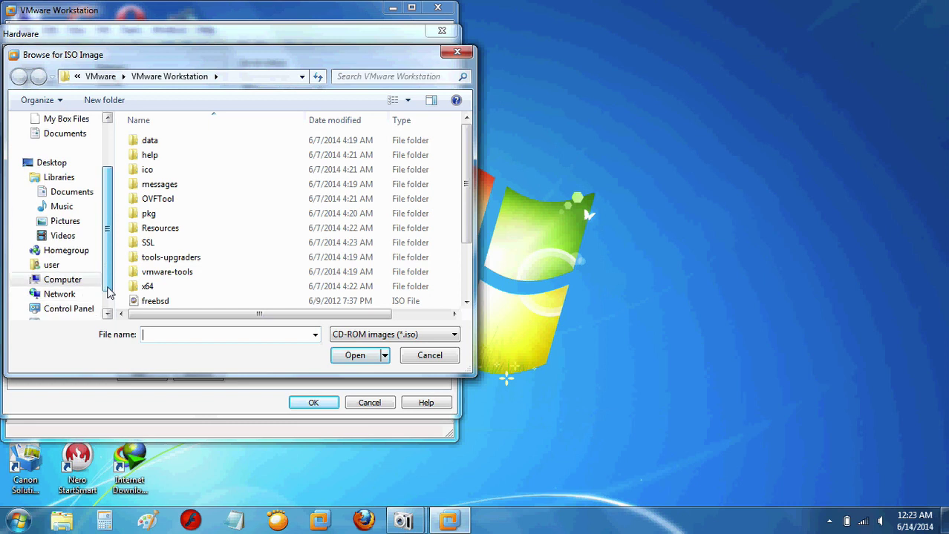
left_click(93, 282)
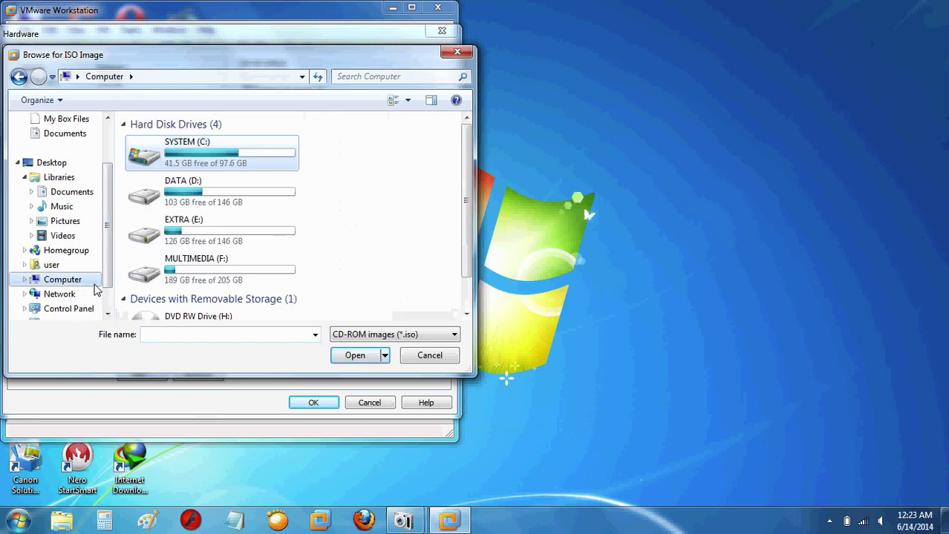
double_click(220, 204)
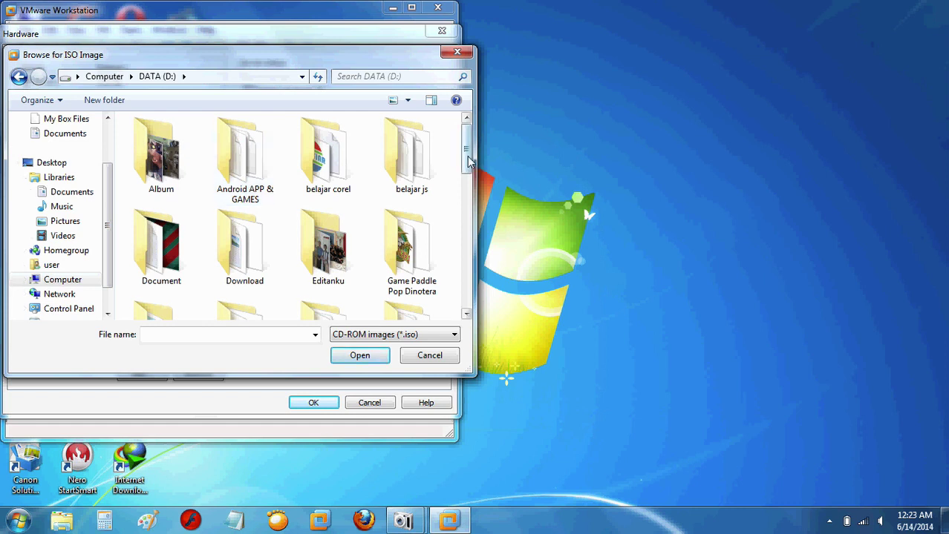
left_click_drag(468, 160, 468, 235)
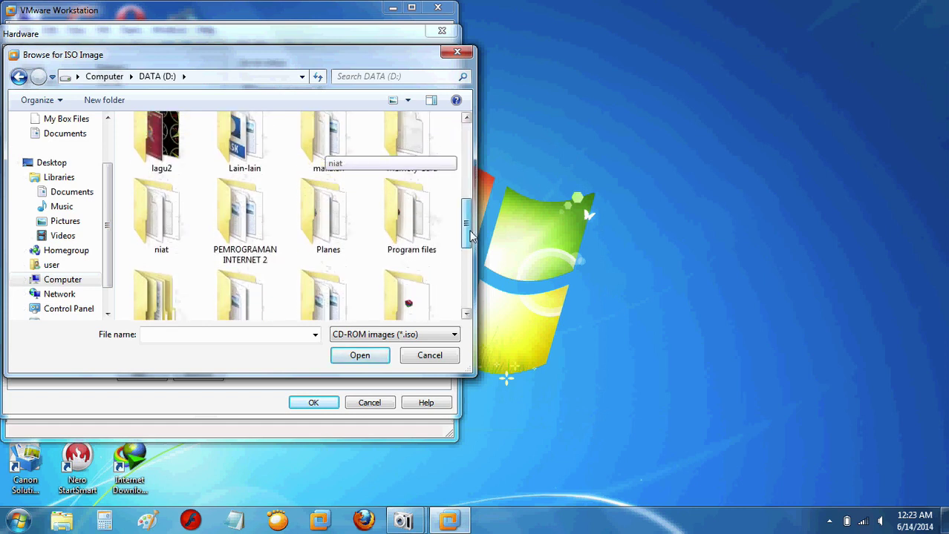
double_click(409, 233)
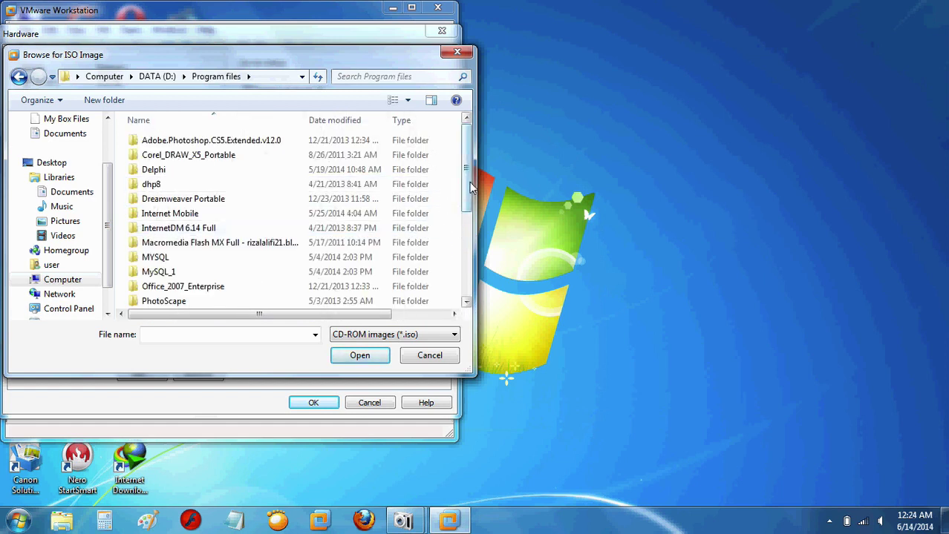
left_click_drag(469, 188, 470, 271)
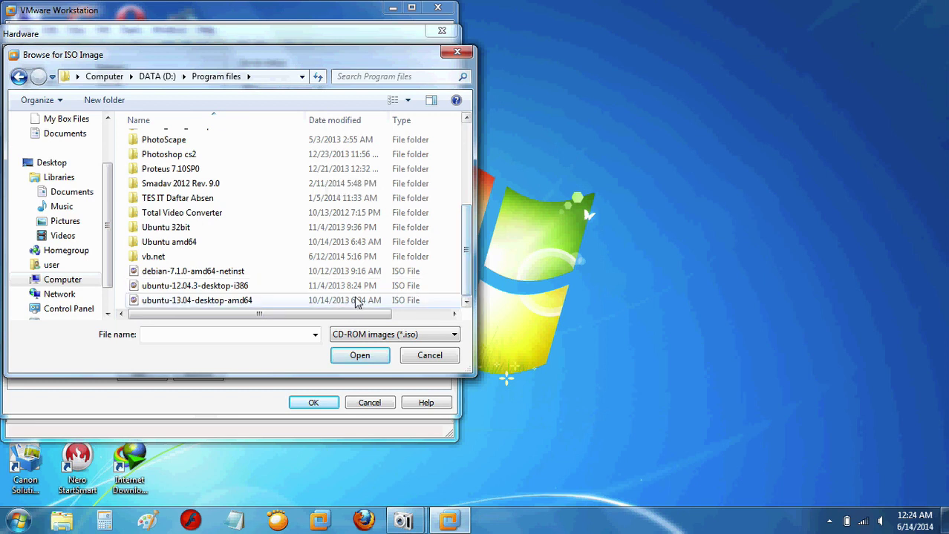
left_click(286, 289)
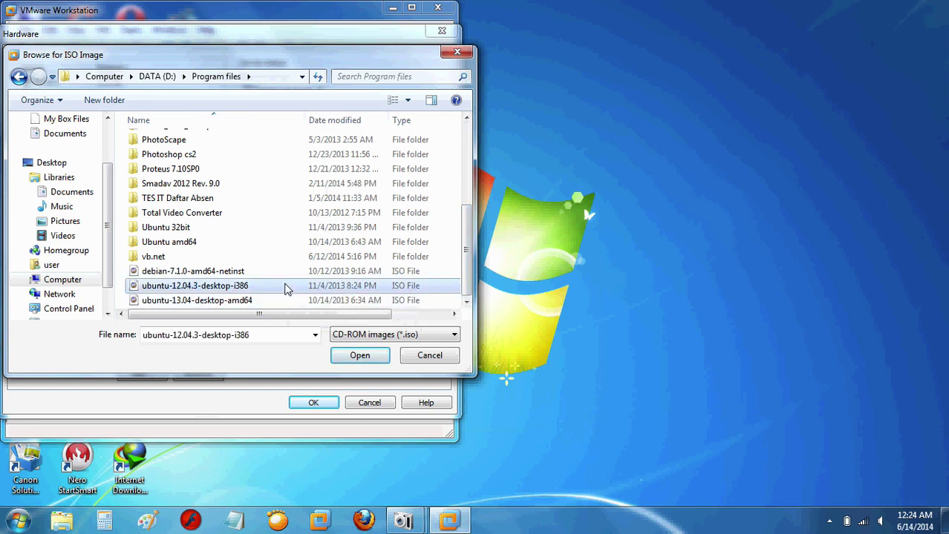
left_click(356, 357)
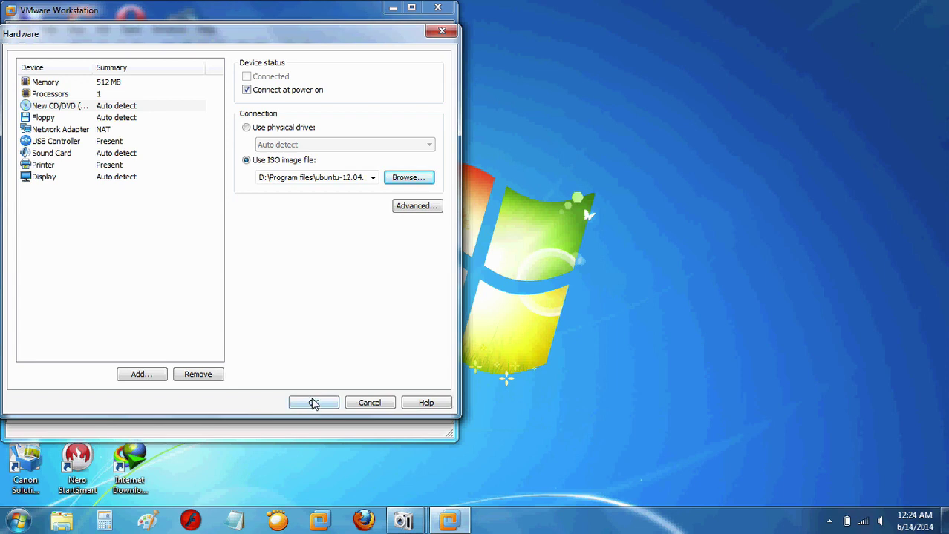
left_click(315, 403)
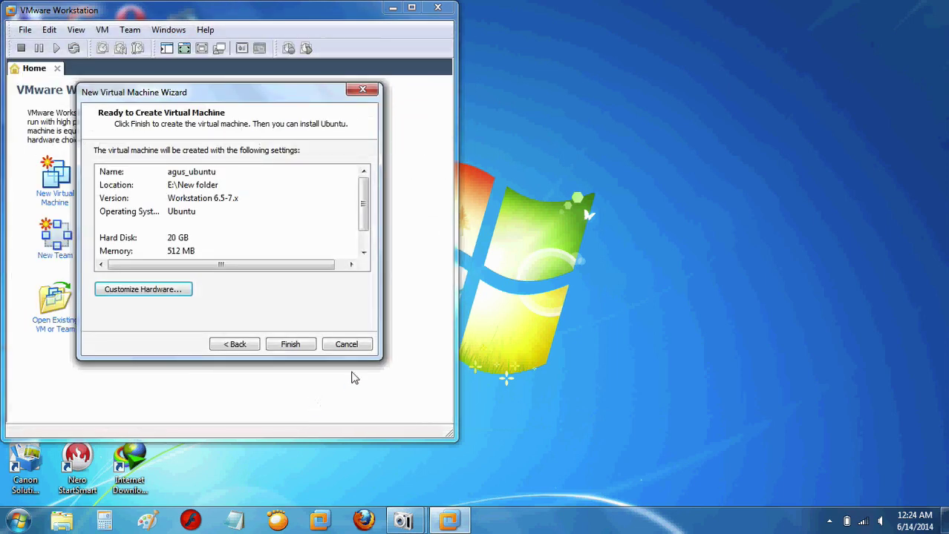
Finish creating the virtual machine and power it on in a maximized window, dismissing the Internet Download Manager dialog
left_click(306, 352)
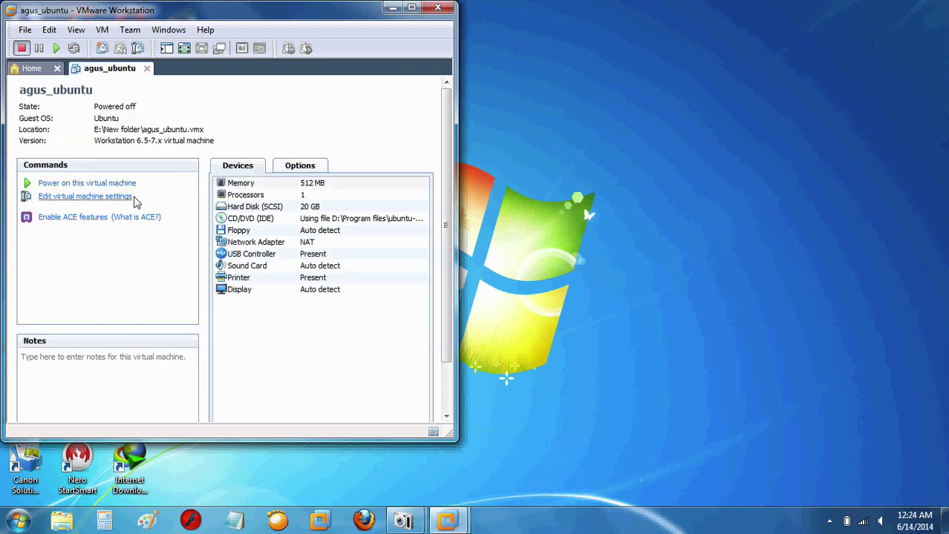
left_click(135, 186)
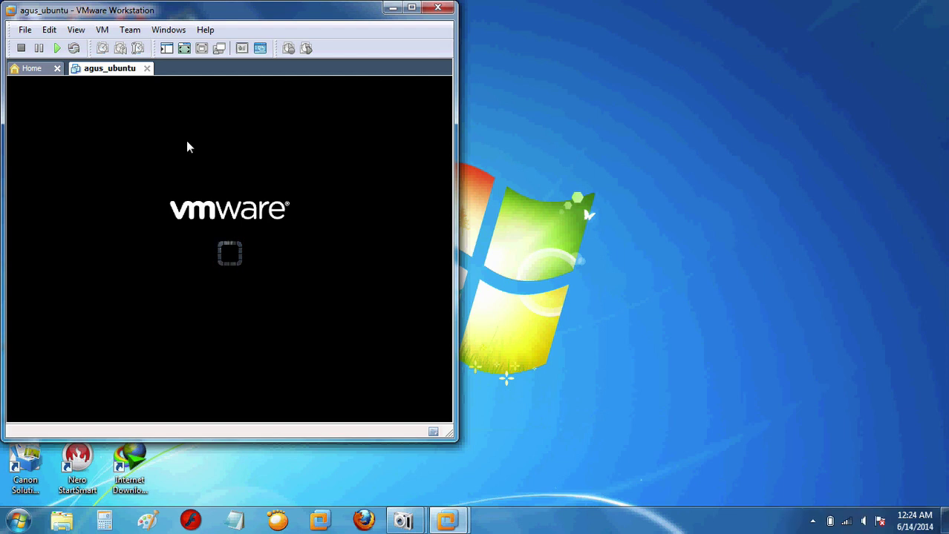
left_click(414, 10)
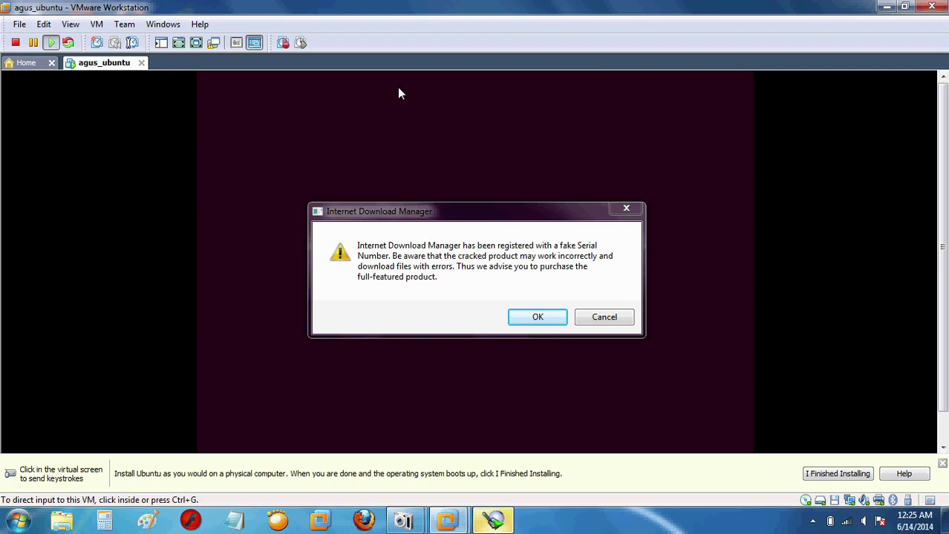
left_click(624, 211)
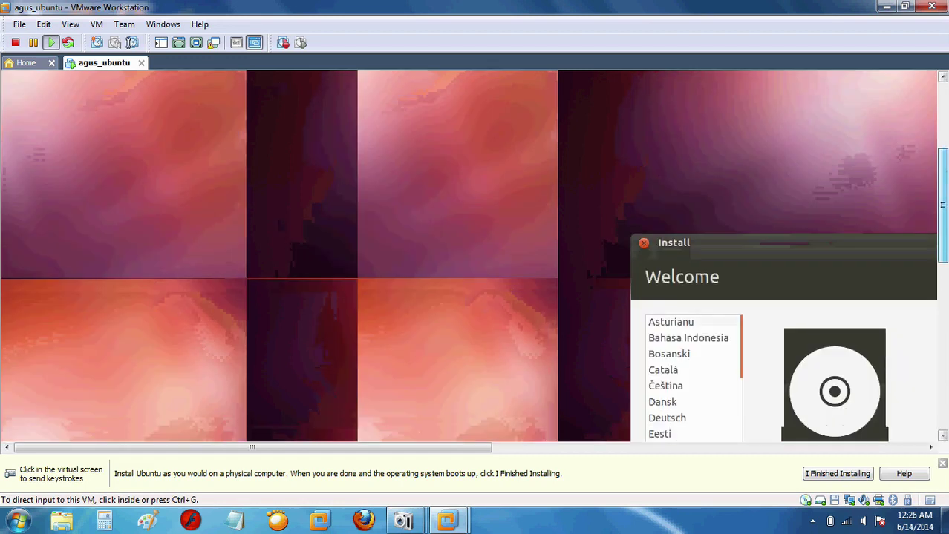
Start the Ubuntu installation from the installer's Welcome screen with English as the language
left_click_drag(944, 174, 945, 280)
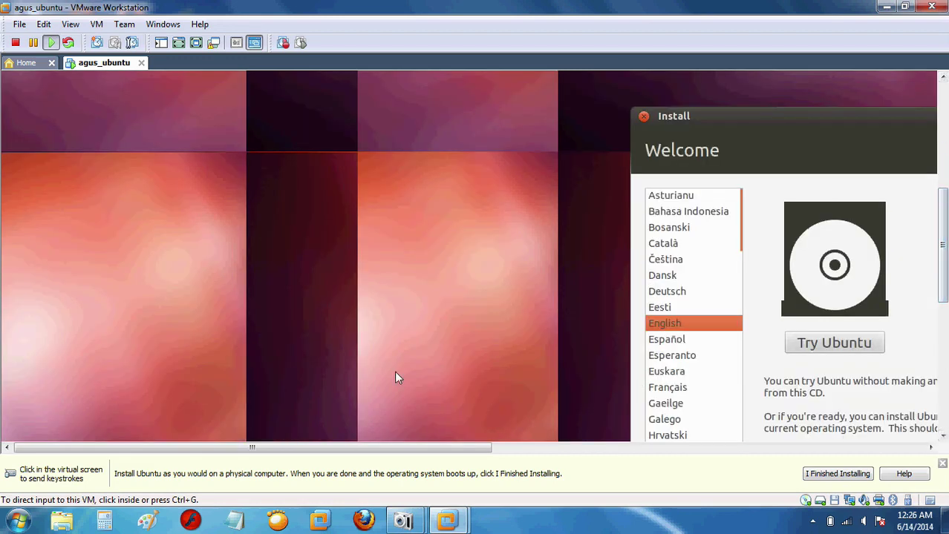
left_click_drag(392, 449, 587, 478)
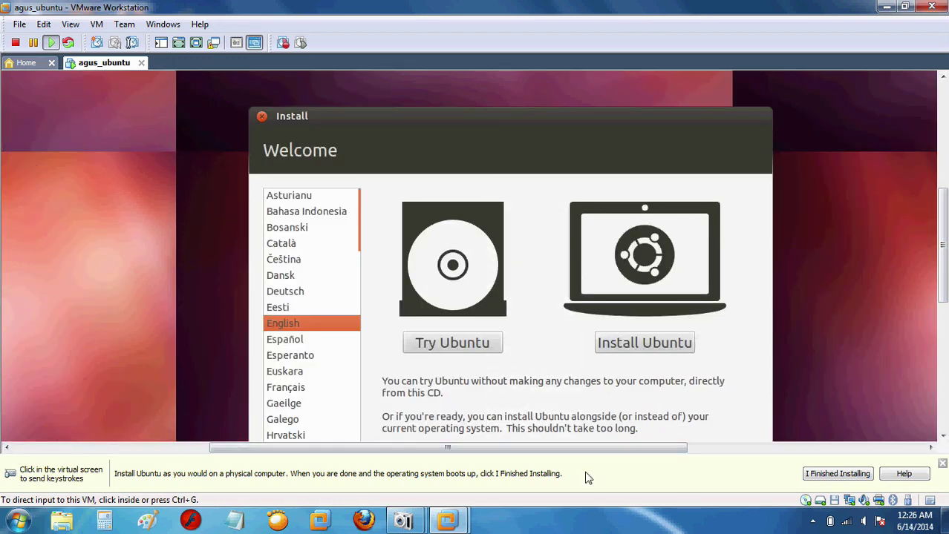
left_click(681, 345)
key("ctrl+alt")
left_click(558, 183)
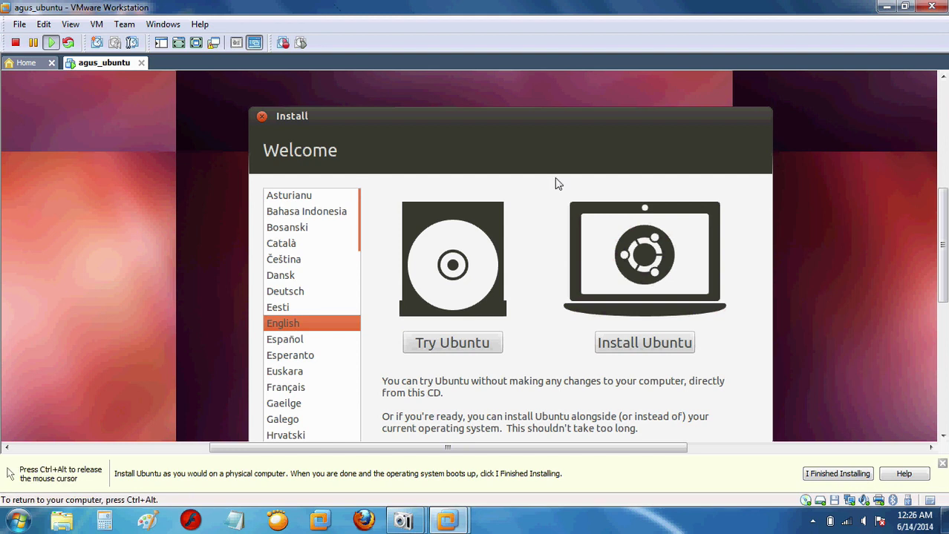
left_click(627, 350)
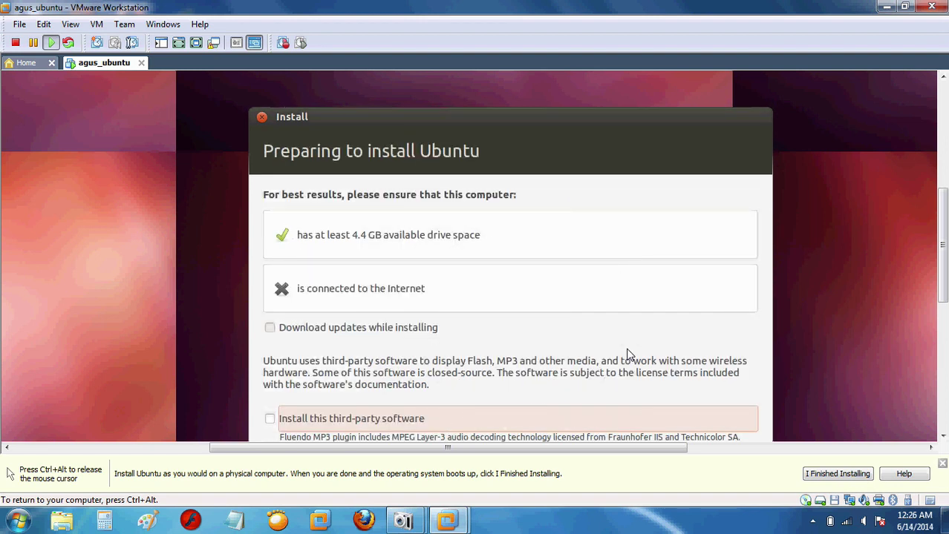
Enable installation of the third-party software and continue past the preparation page
left_click_drag(944, 297, 943, 324)
left_click(447, 330)
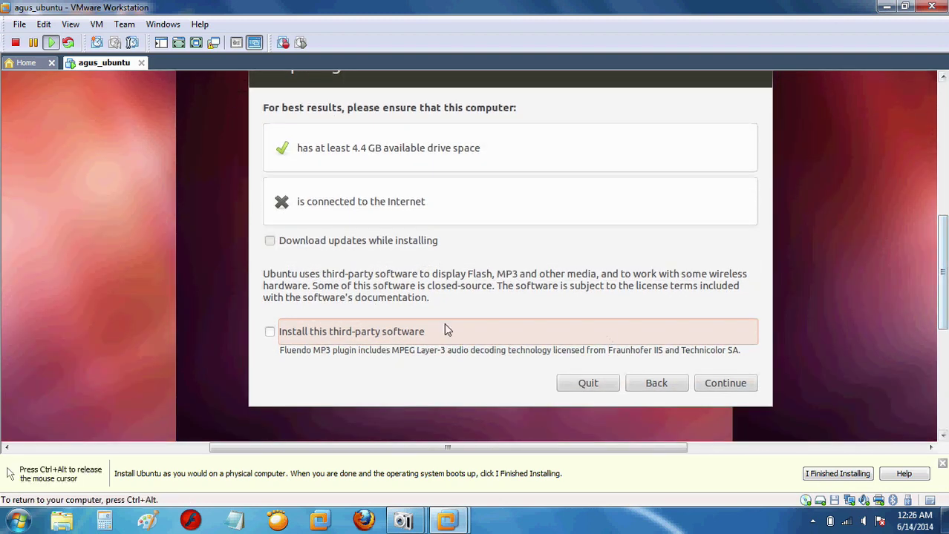
left_click(271, 333)
left_click(716, 390)
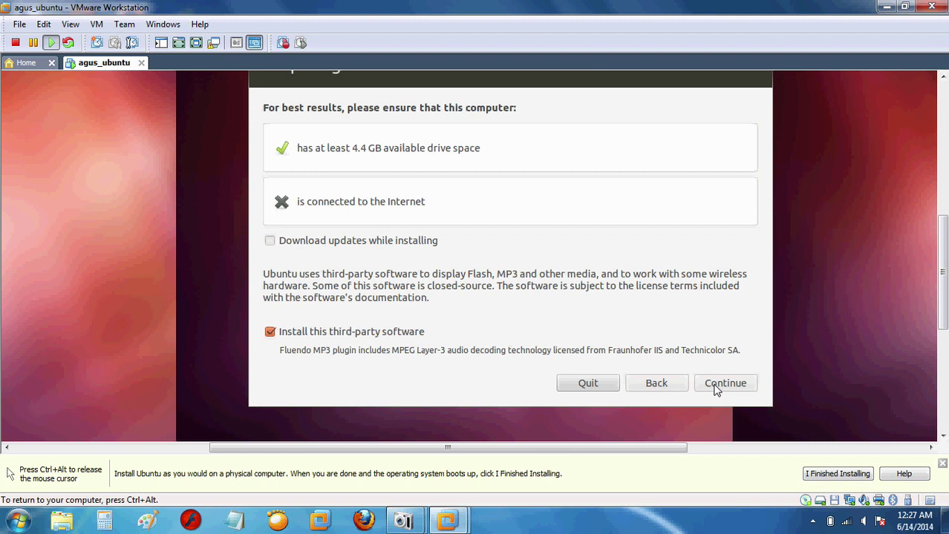
left_click(714, 384)
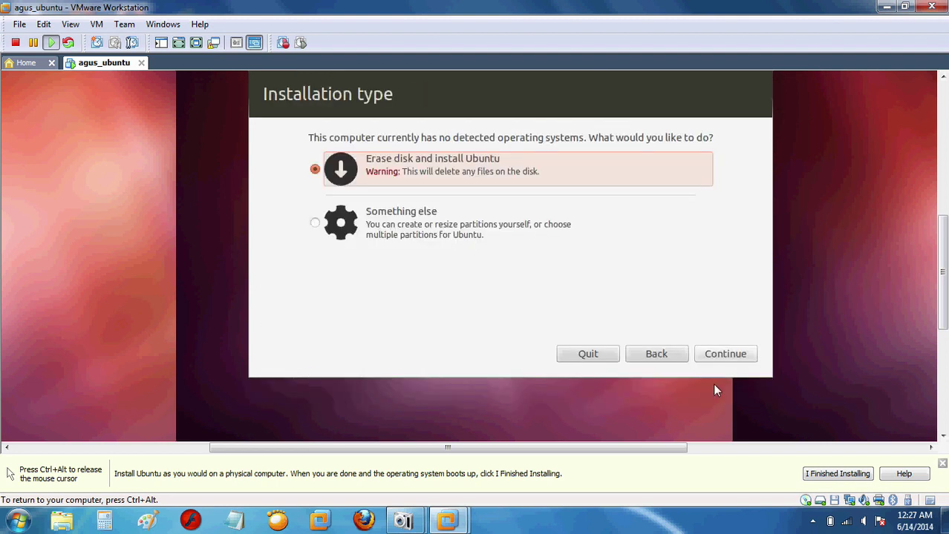
Choose the "Something else" installation type and create a new empty partition table on /dev/sda
left_click(317, 224)
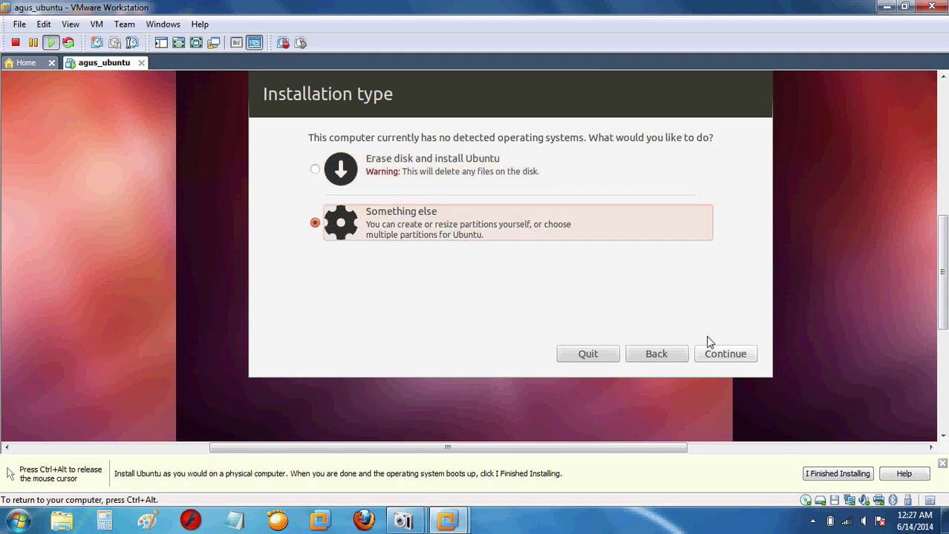
left_click(720, 355)
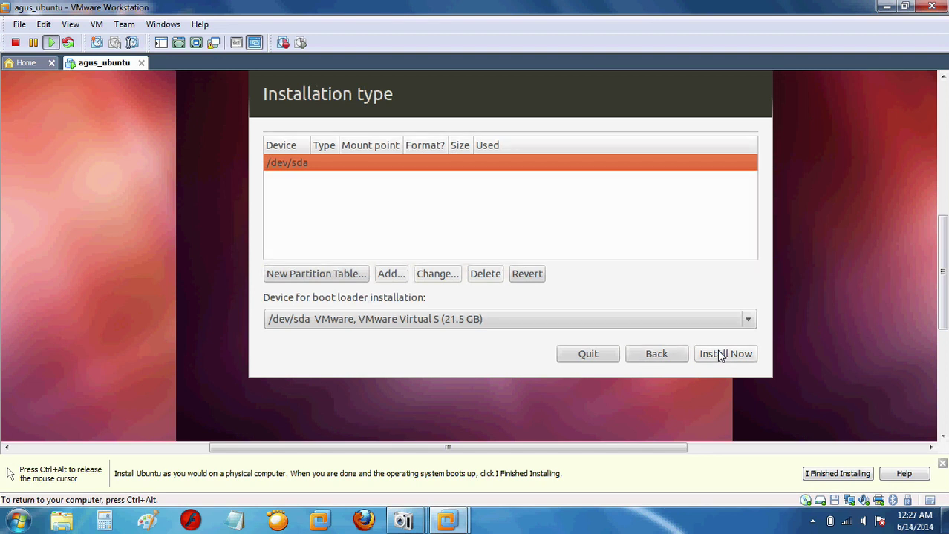
left_click(323, 274)
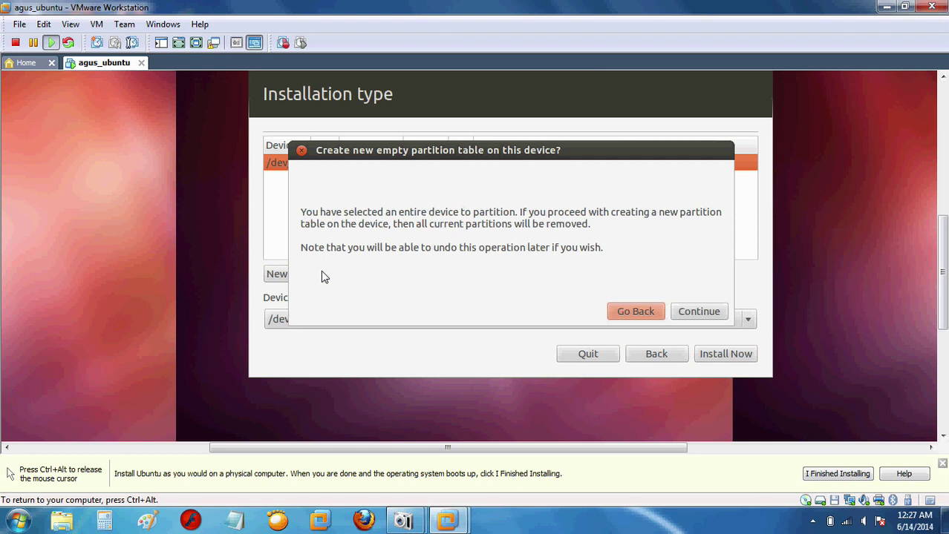
left_click(696, 310)
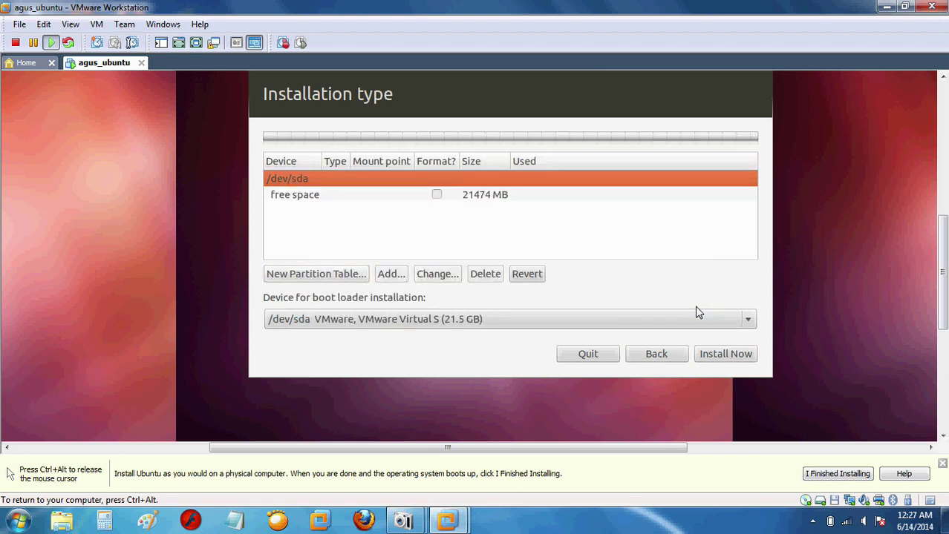
Begin a new primary partition in the free space, with a size of 4000 MB and the Ext4 journaling file system
left_click(438, 197)
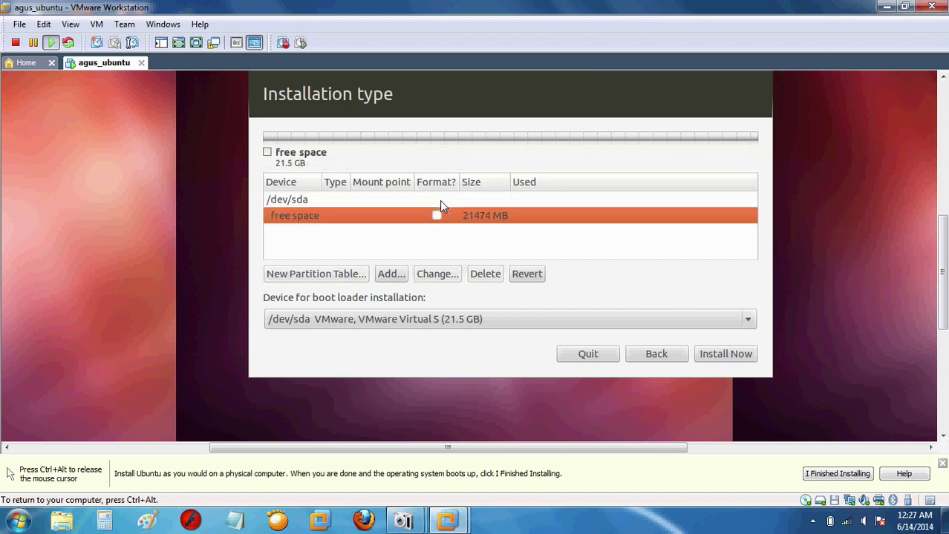
left_click(396, 274)
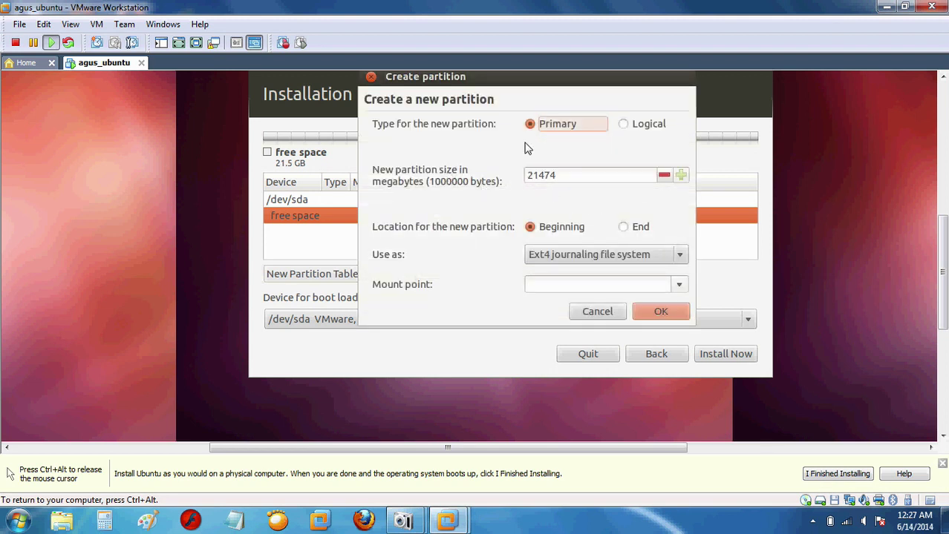
left_click(560, 176)
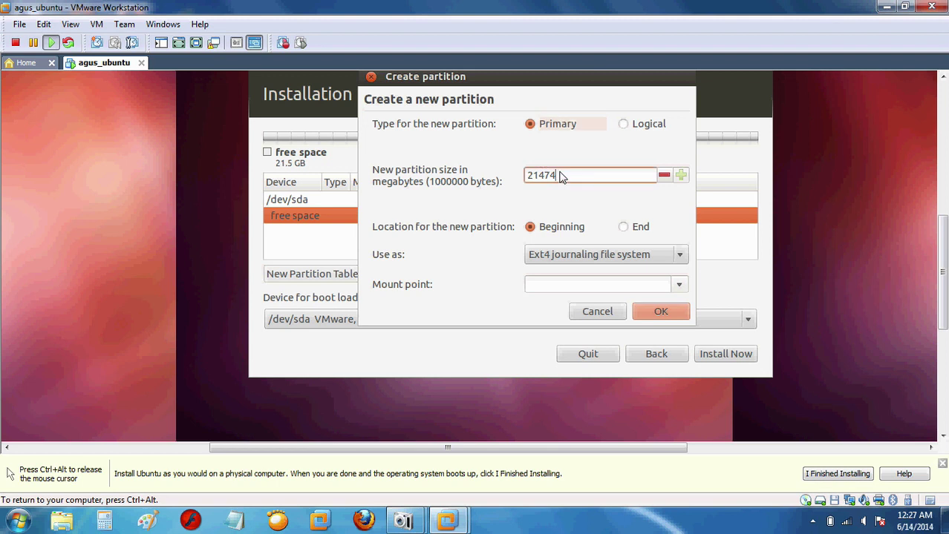
key("BackSpace")
key("BackSpace")
key("BackSpace")
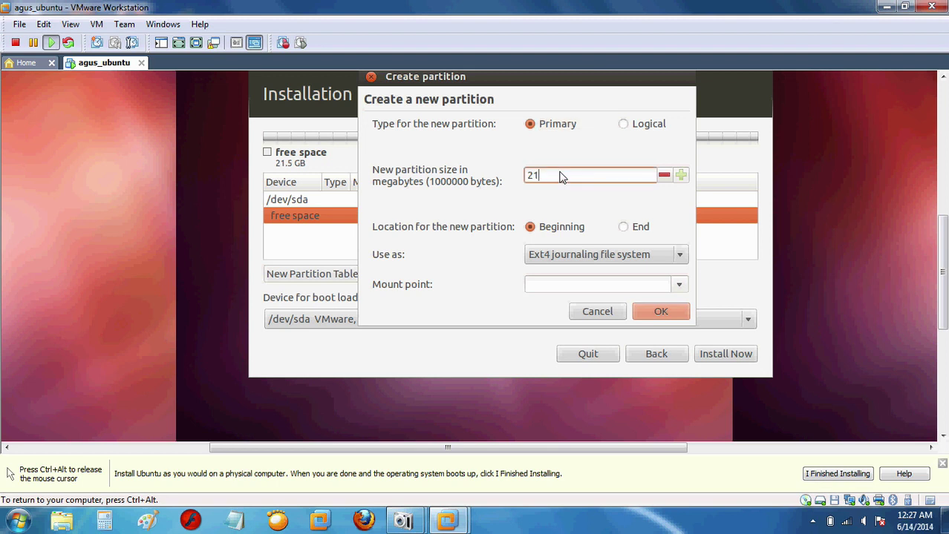
key("BackSpace")
key("BackSpace")
type("4000")
left_click(679, 255)
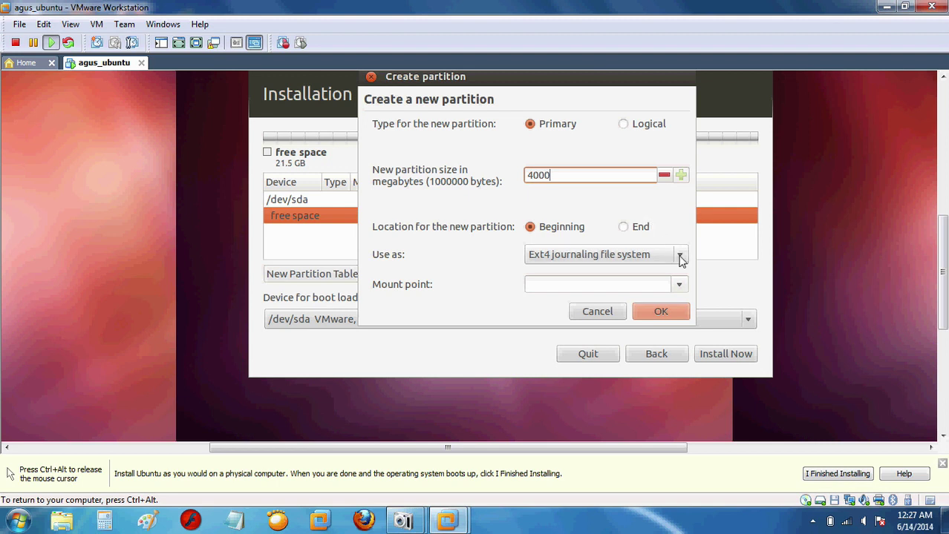
left_click(681, 257)
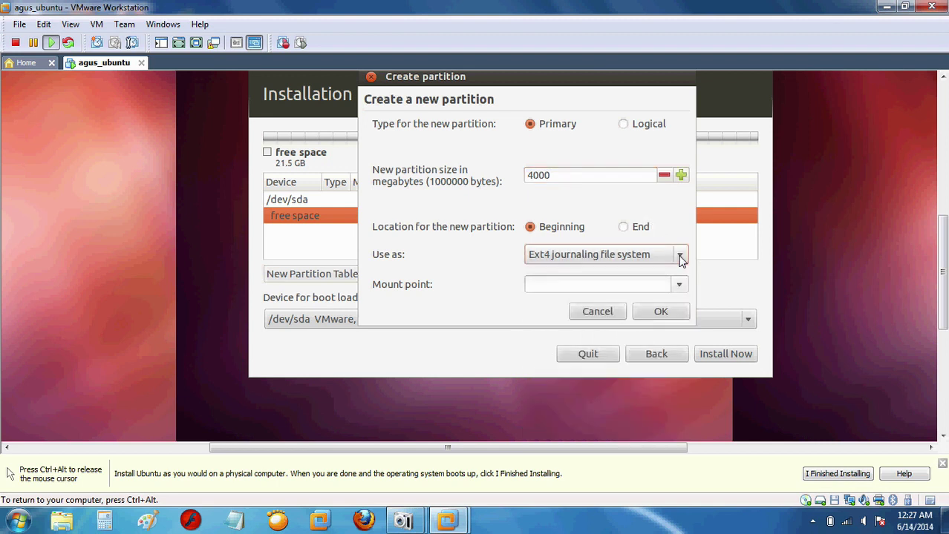
Set the new partition's mount point to /boot
left_click(680, 285)
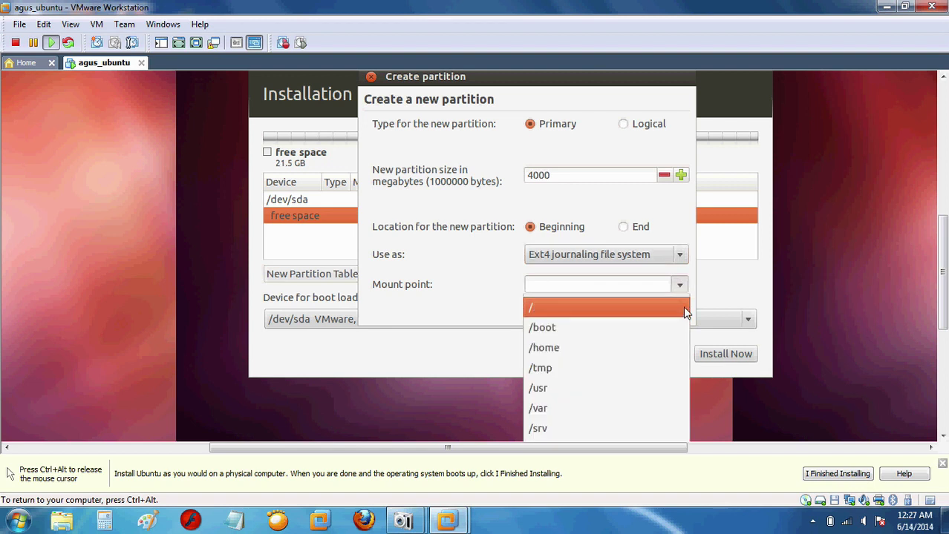
key("Down")
key("Down")
key("Down")
key("Down")
key("Down")
key("Down")
key("Down")
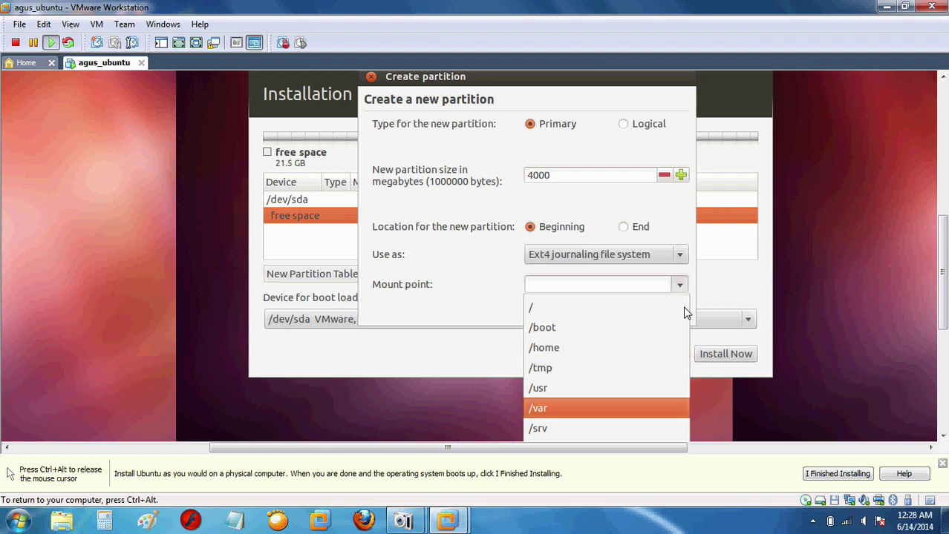
key("Up")
key("Up")
key("Up")
key("Up")
key("Up")
key("Up")
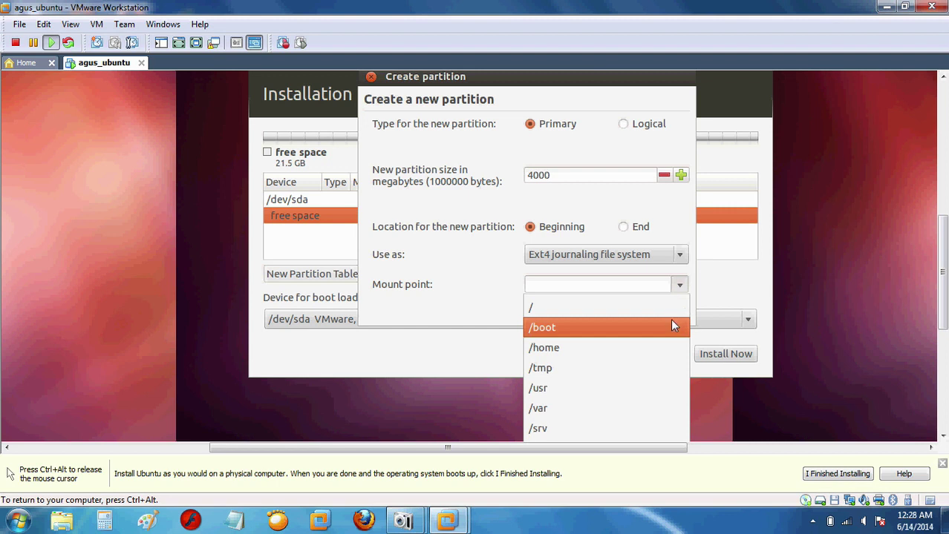
left_click(669, 327)
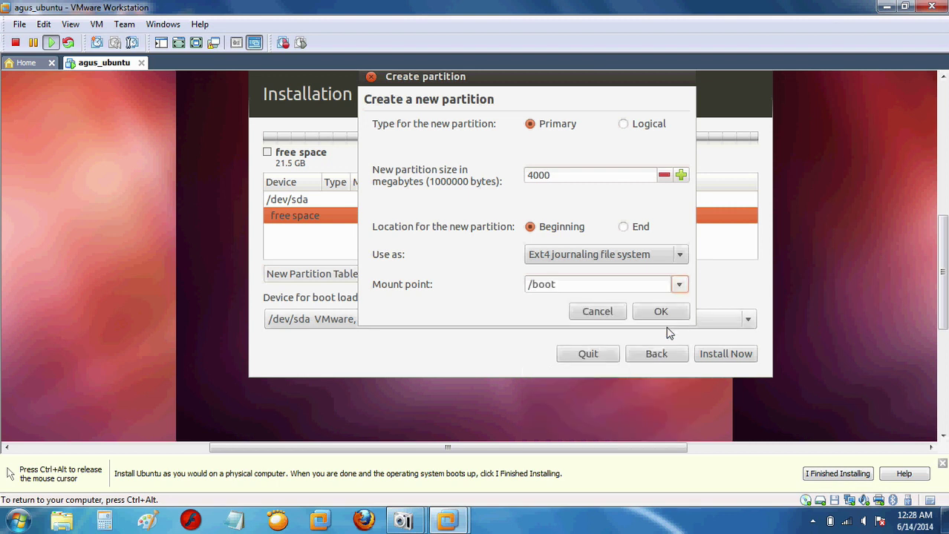
Create the partition with / as its mount point and dismiss the Internet Download Manager dialog
left_click(677, 289)
left_click(642, 310)
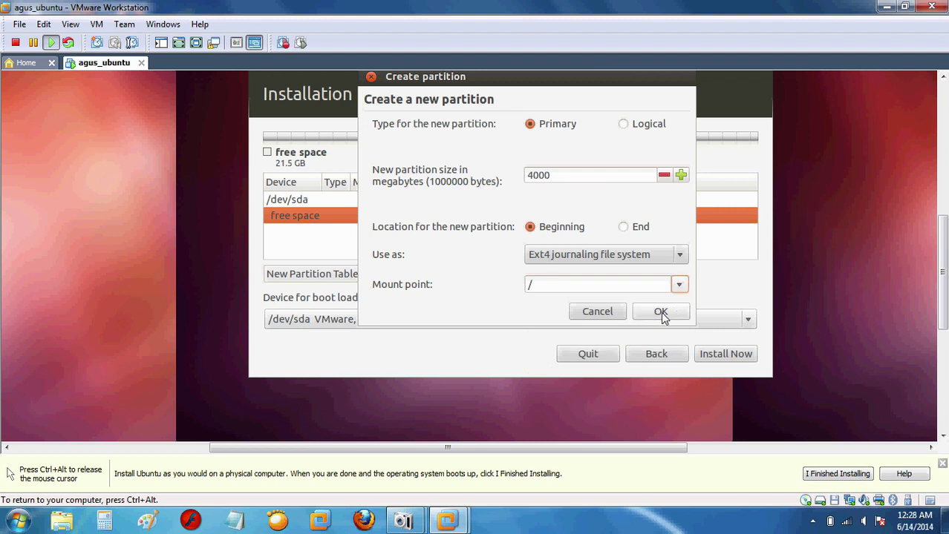
left_click(661, 312)
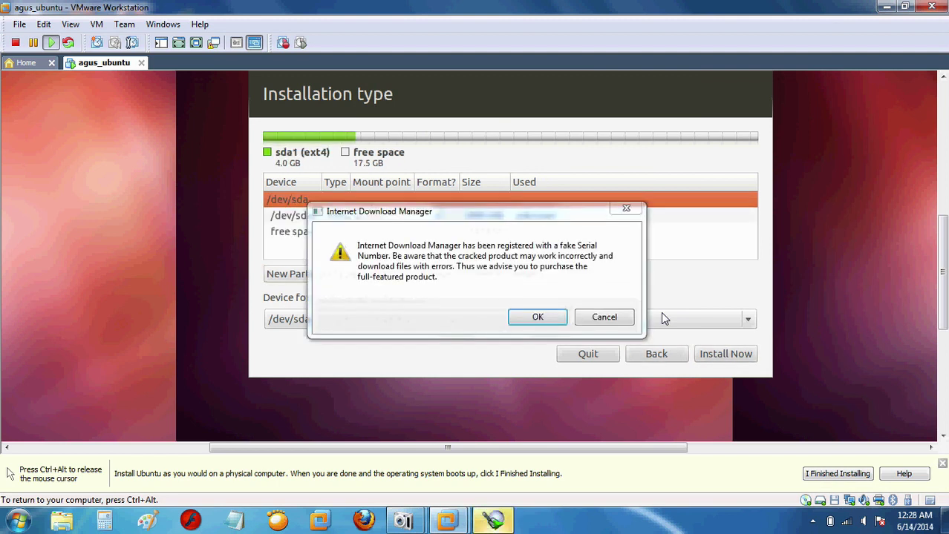
key("ctrl+alt")
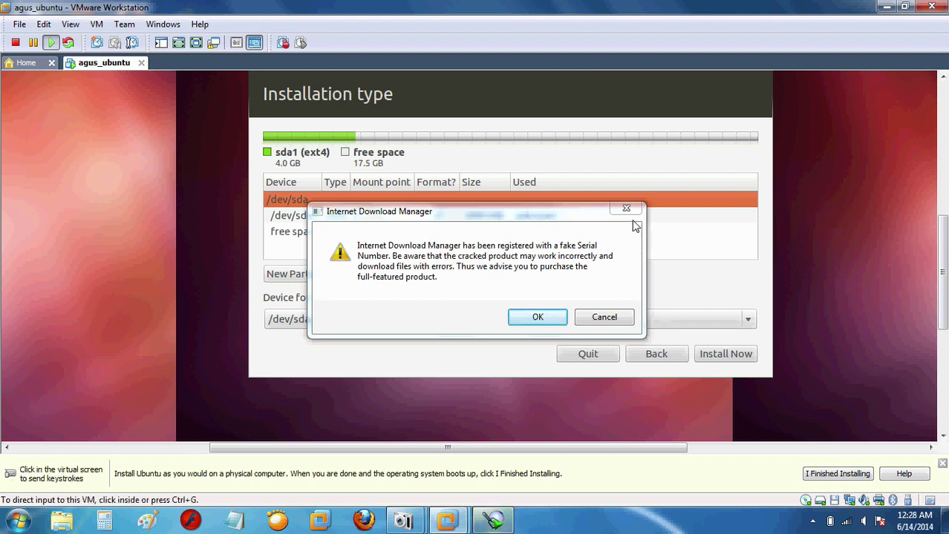
left_click(628, 211)
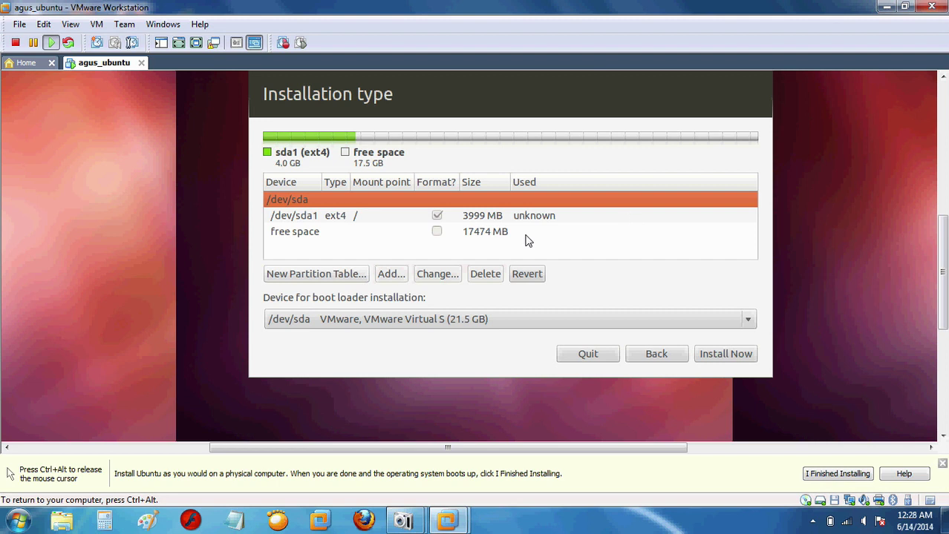
Create a 512 MB logical partition used as swap area at the beginning of the remaining free space
left_click(439, 236)
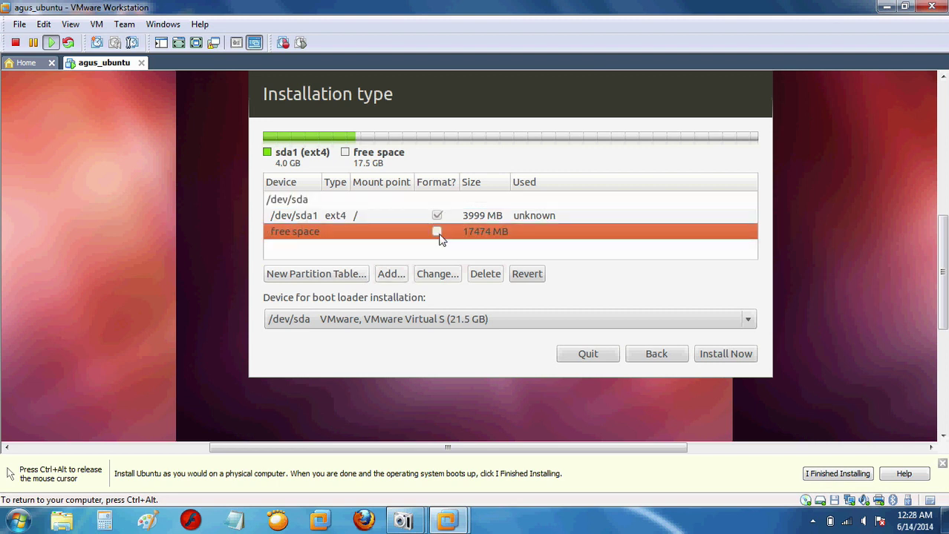
left_click(397, 275)
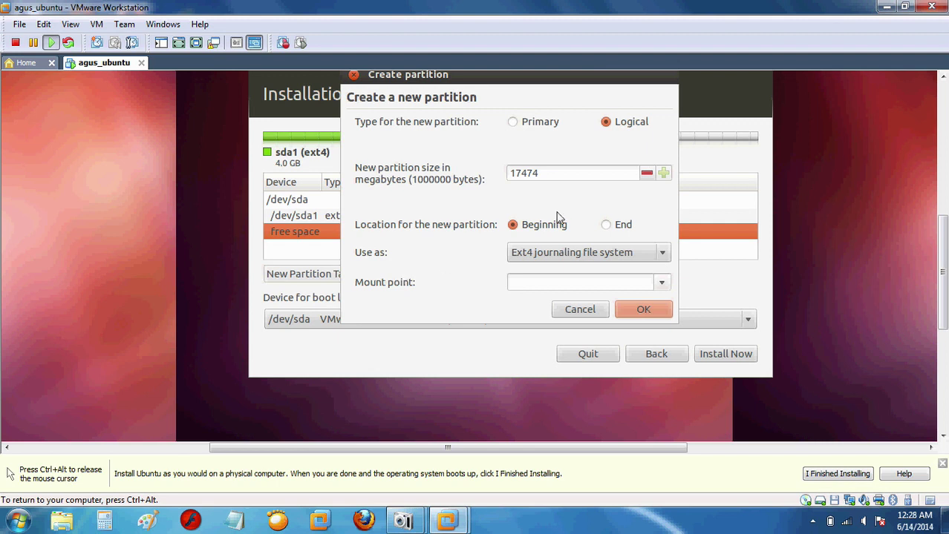
left_click(589, 178)
key("BackSpace")
key("BackSpace")
key("BackSpace")
key("BackSpace")
key("BackSpace")
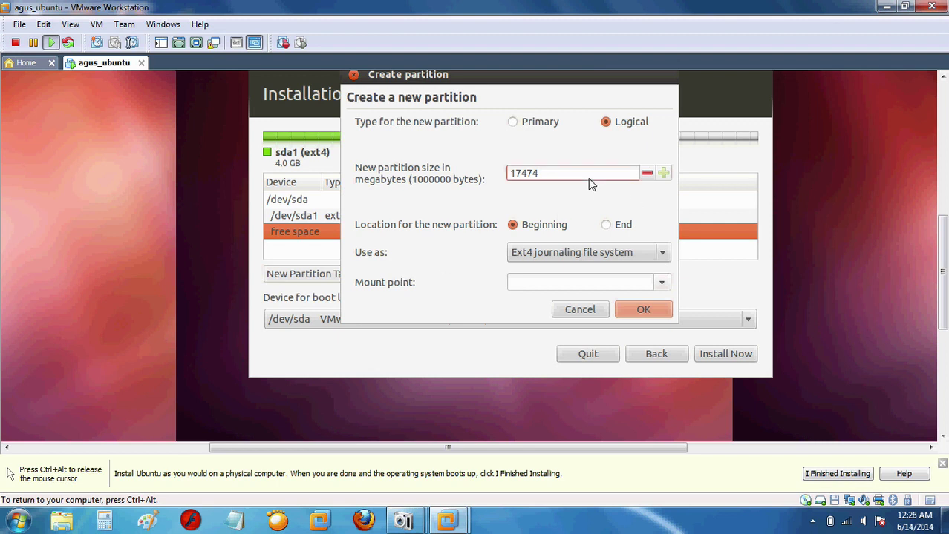
type("512")
left_click(669, 254)
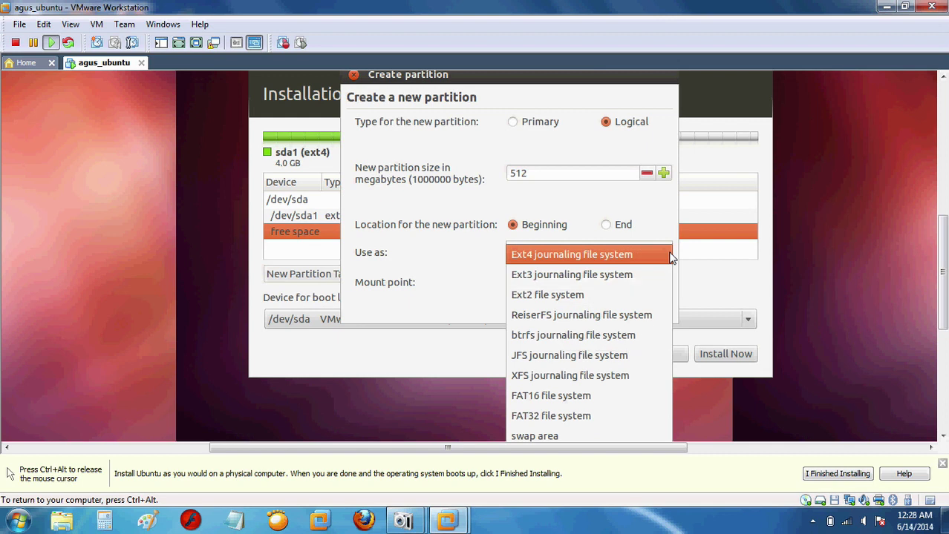
left_click(610, 436)
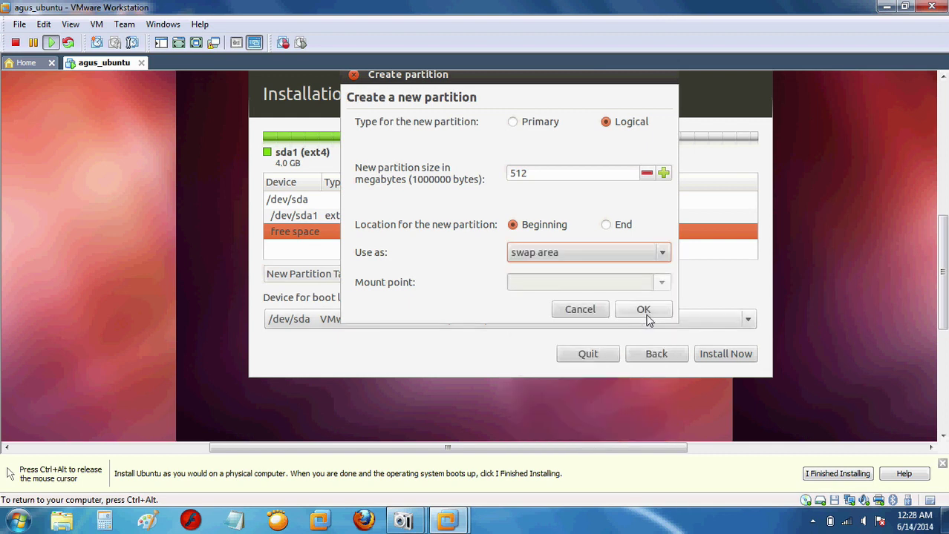
left_click(642, 312)
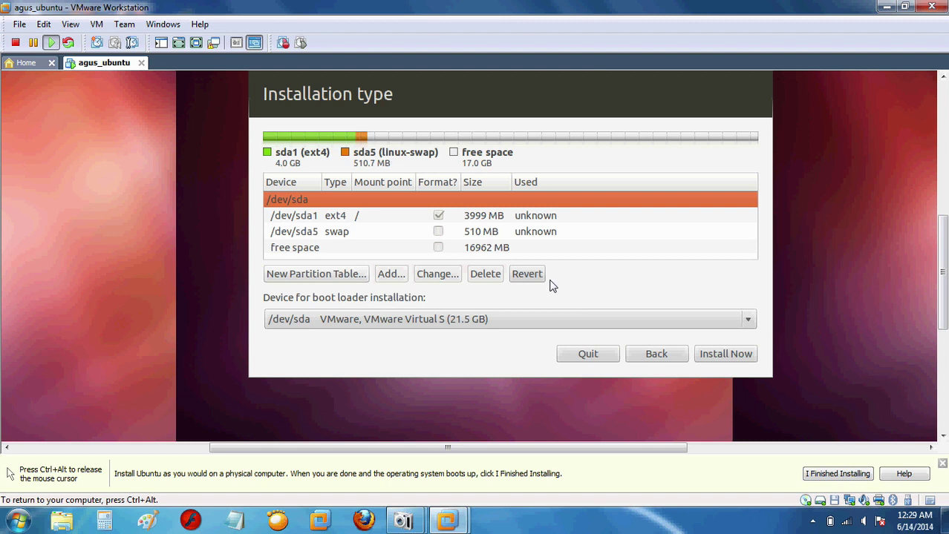
Create a 16962 MB logical partition in the remaining free space with the Ext4 journaling file system and mount point /home
left_click(439, 251)
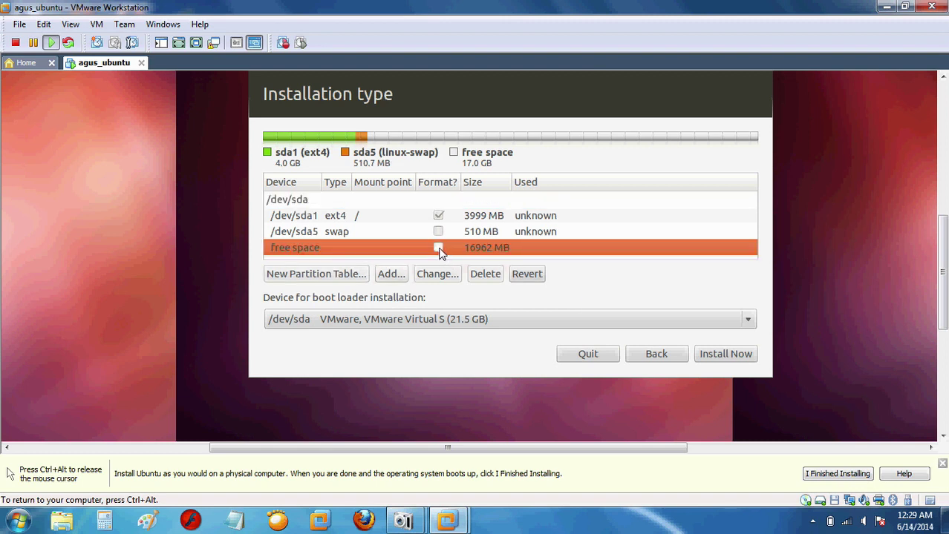
left_click(396, 275)
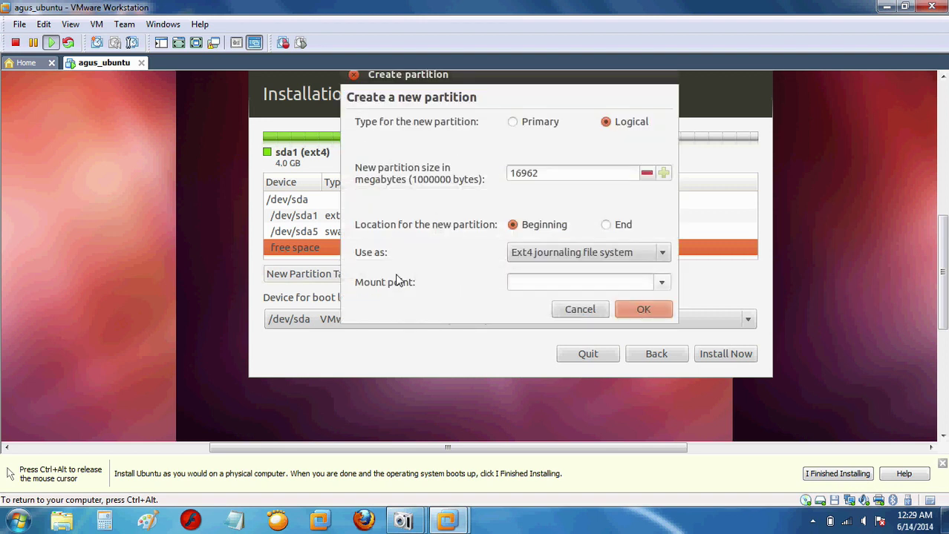
left_click(616, 178)
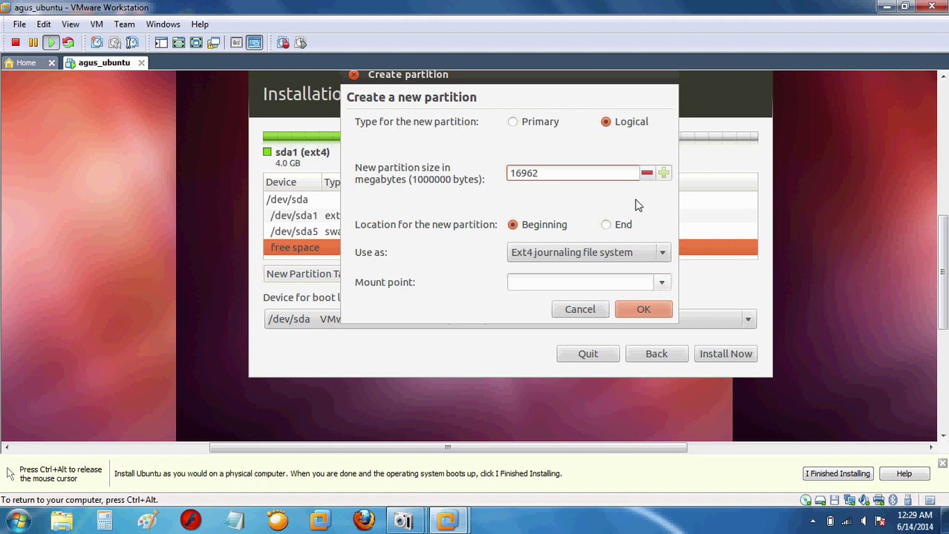
left_click(662, 283)
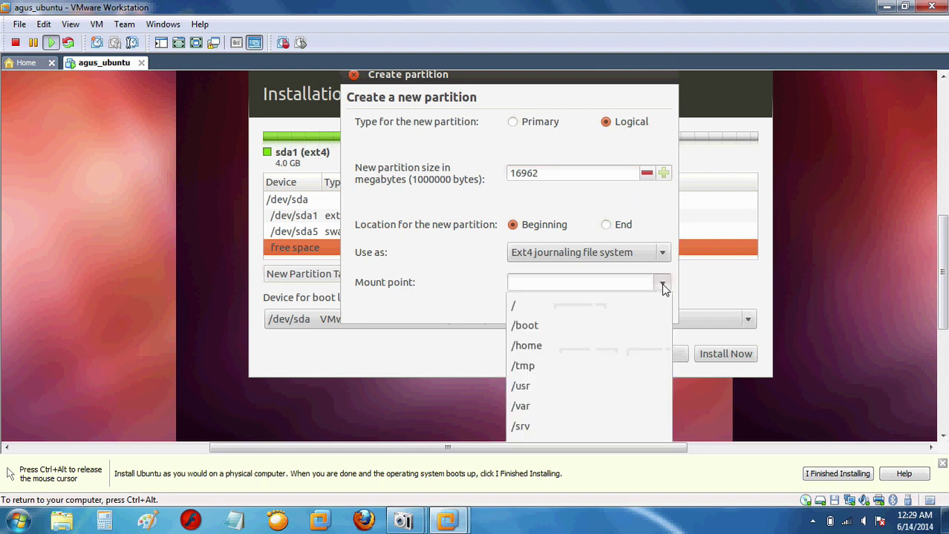
left_click(622, 348)
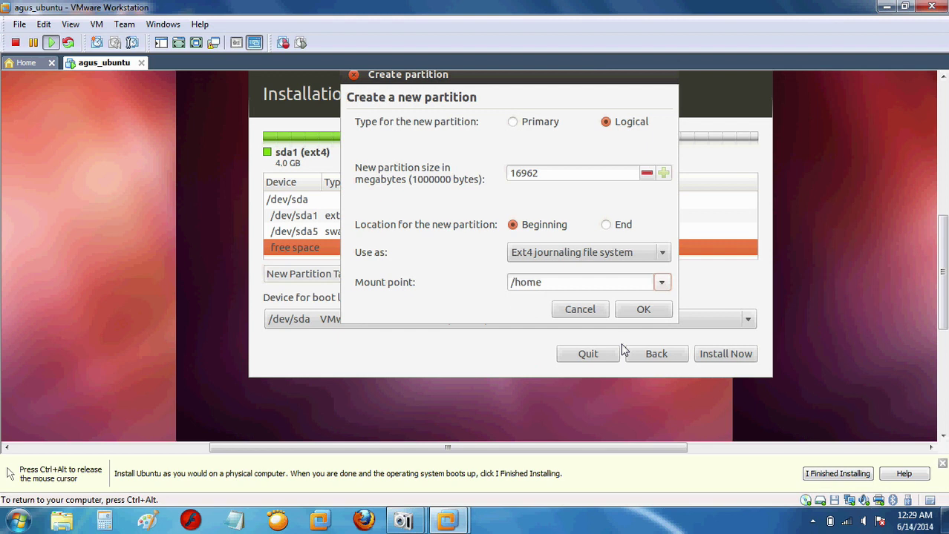
left_click(643, 310)
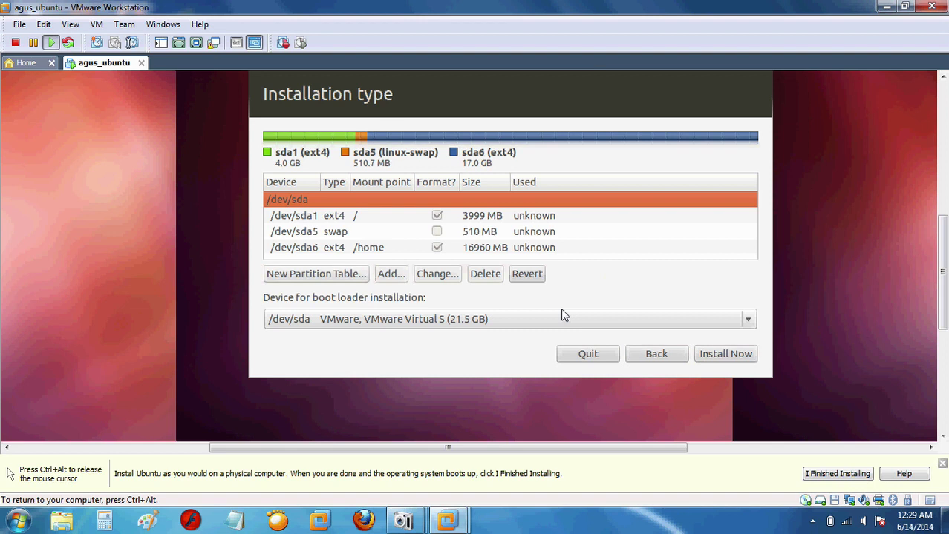
Start installing Ubuntu with the defined partitions and dismiss the Internet Download Manager dialogs that interrupt the file copying
left_click(737, 354)
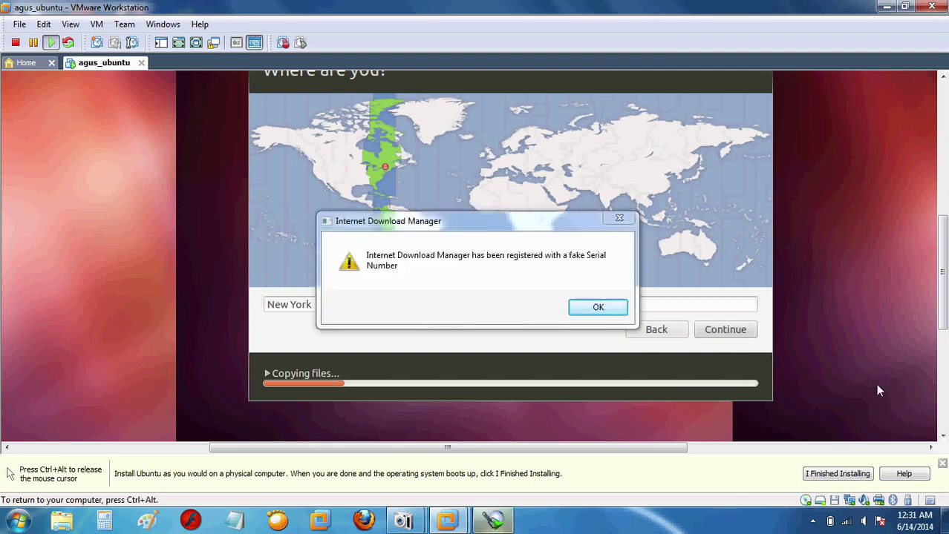
left_click(619, 219)
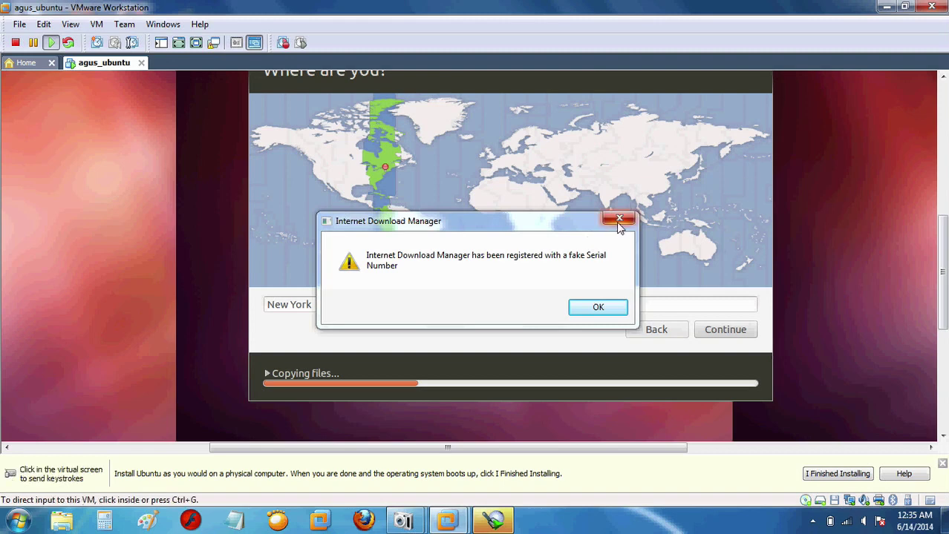
left_click(619, 220)
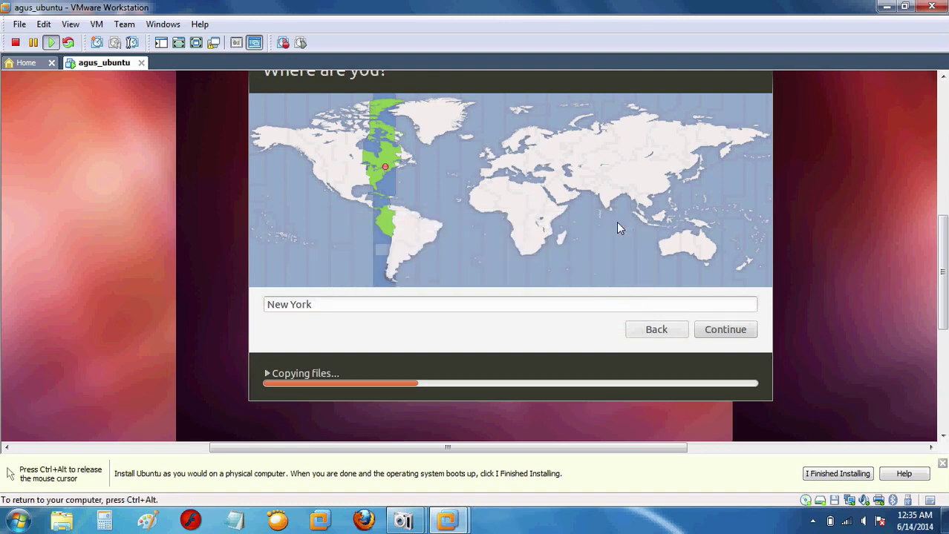
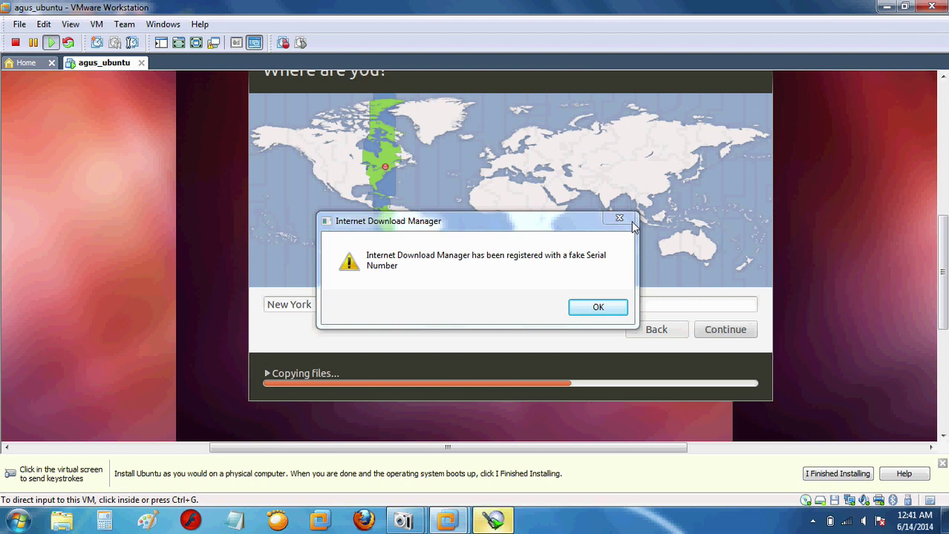
left_click(625, 220)
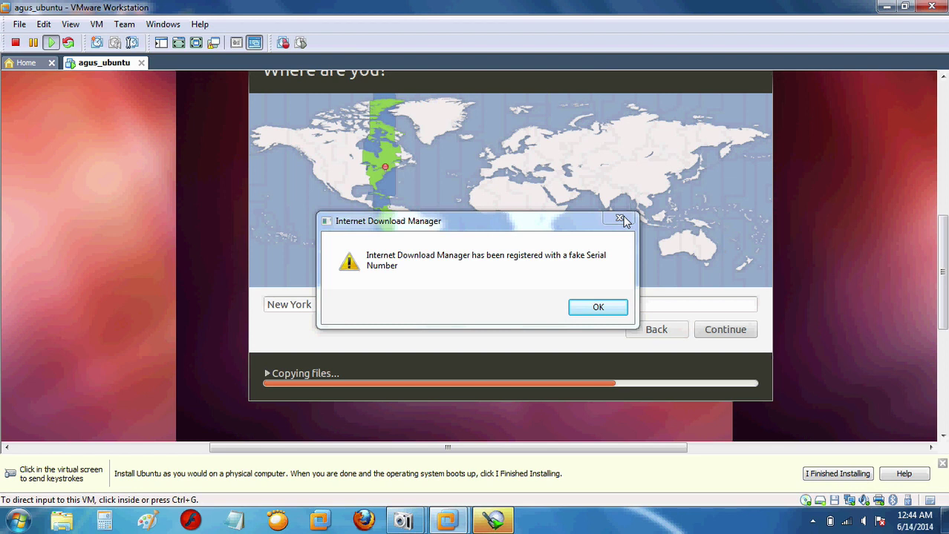
left_click(620, 220)
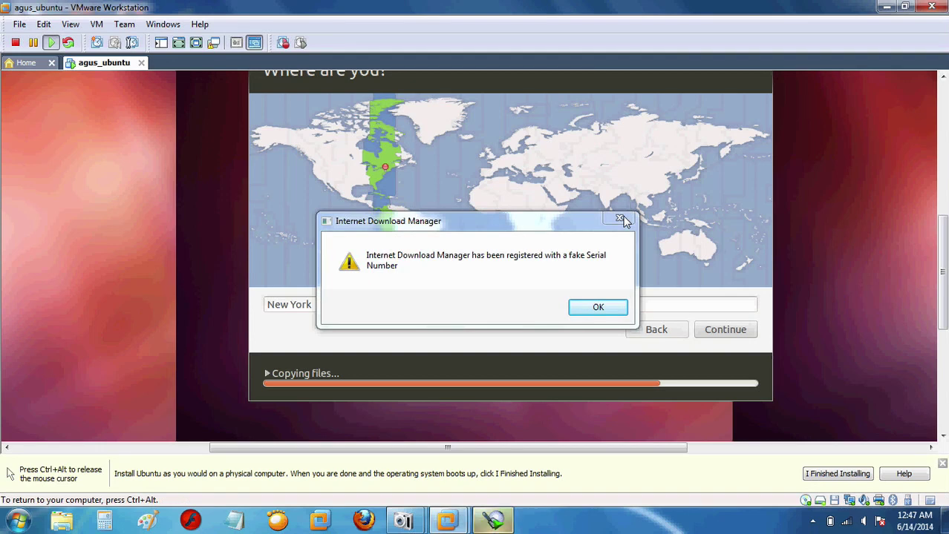
left_click(620, 220)
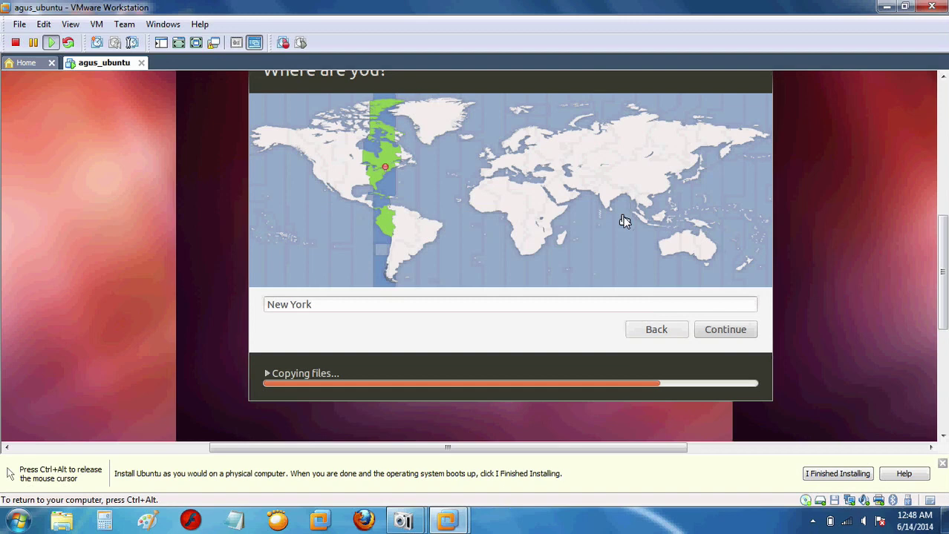
Choose Colombo as the location on the world map and continue to the keyboard layout page
left_click(623, 222)
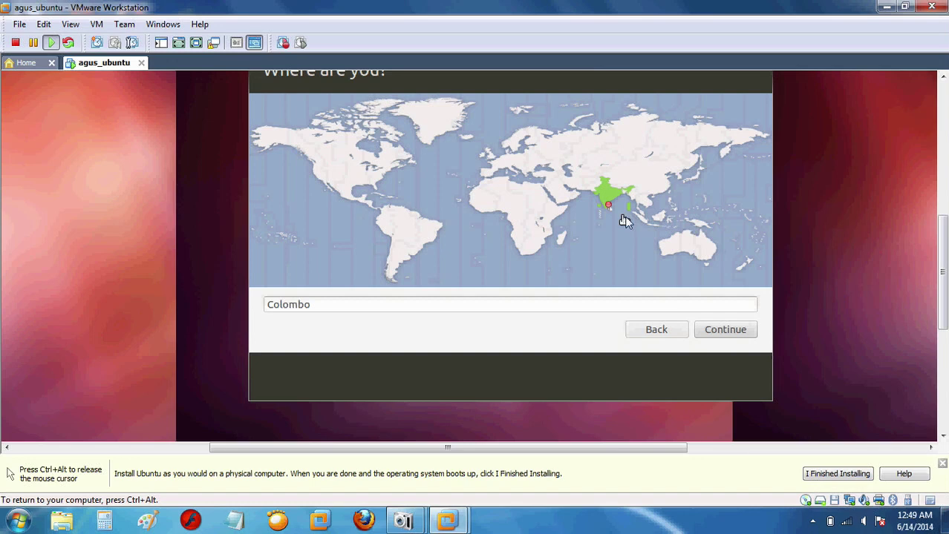
left_click(735, 335)
left_click(734, 332)
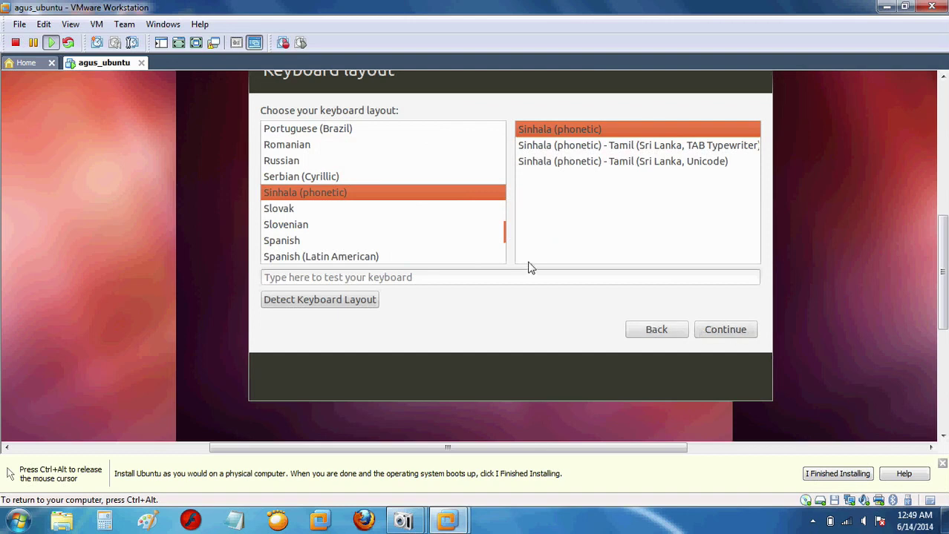
Test the keyboard with the letter a and clear the test field
left_click(343, 280)
type("a")
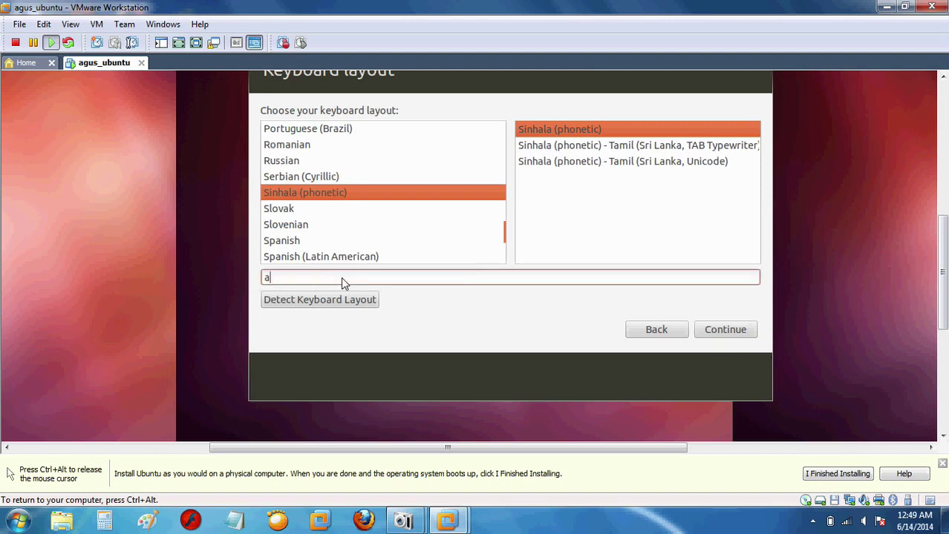
key("BackSpace")
Choose English (US) as the keyboard layout and continue to the user account page
left_click_drag(510, 239, 499, 148)
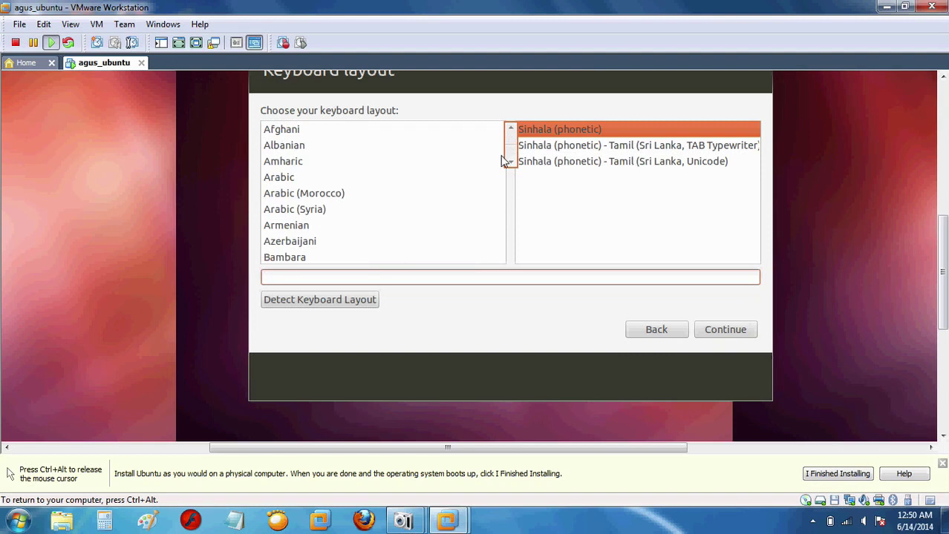
left_click(510, 163)
left_click_drag(509, 170, 511, 190)
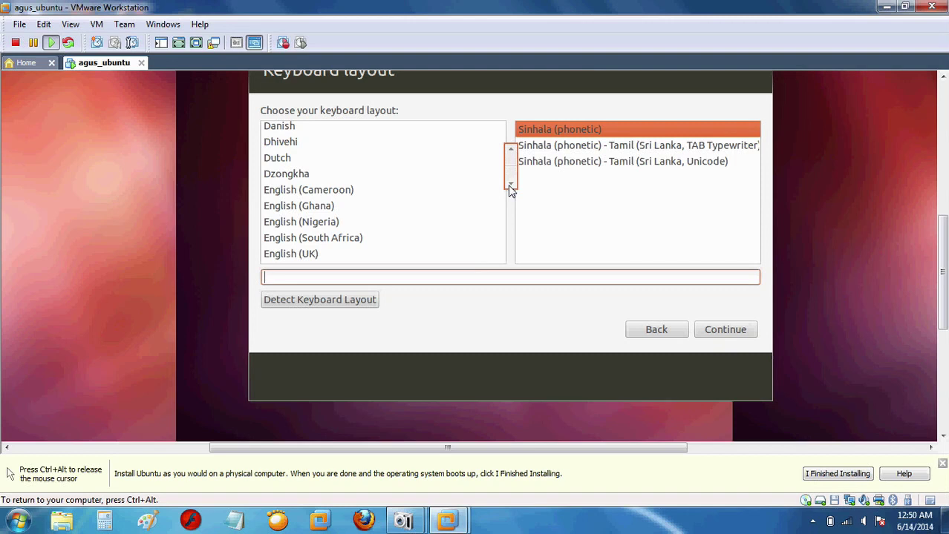
scroll(511, 191, "down", 3)
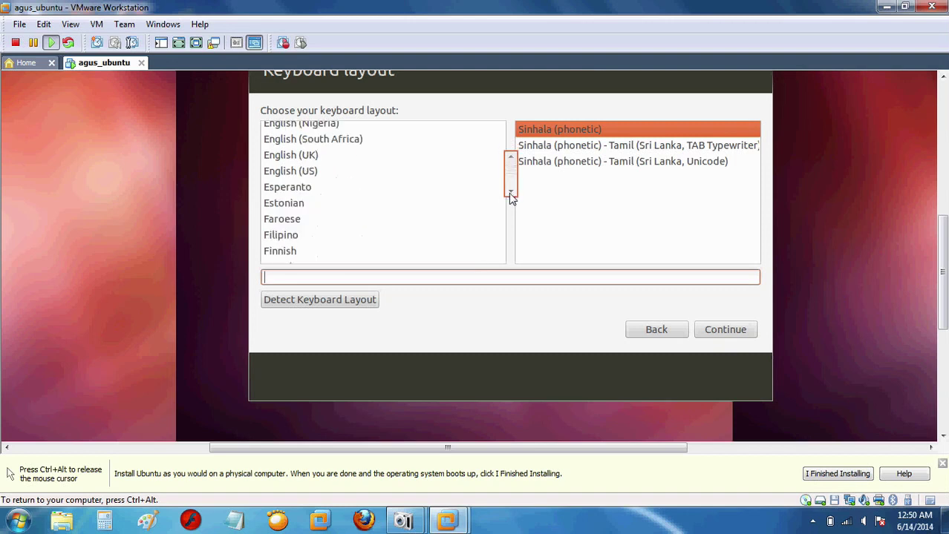
left_click(298, 171)
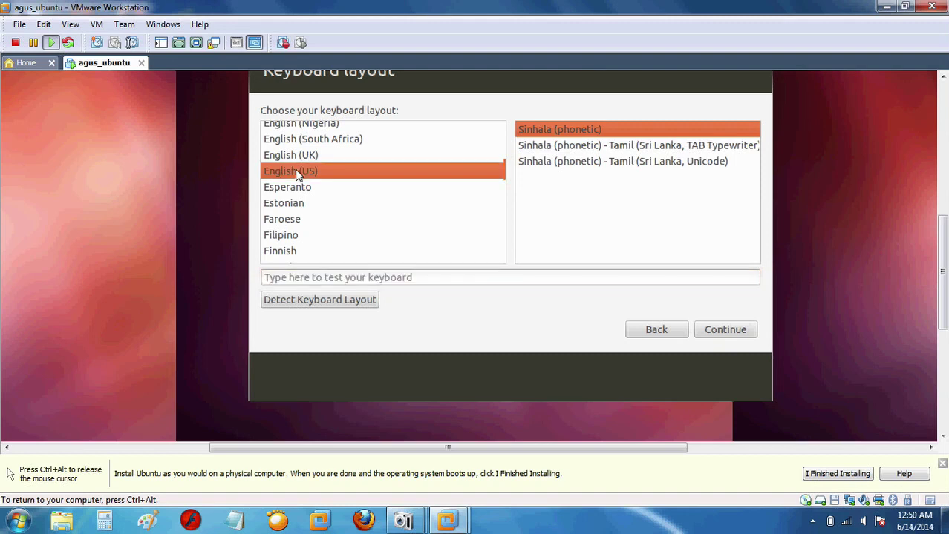
left_click(717, 336)
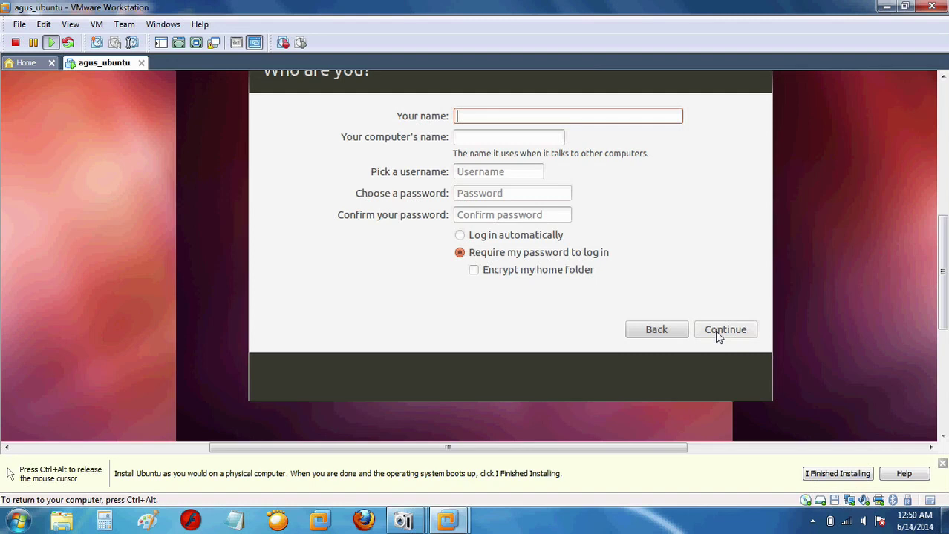
Fill in the user's name and the account password with its confirmation, and continue the installation
type("agus")
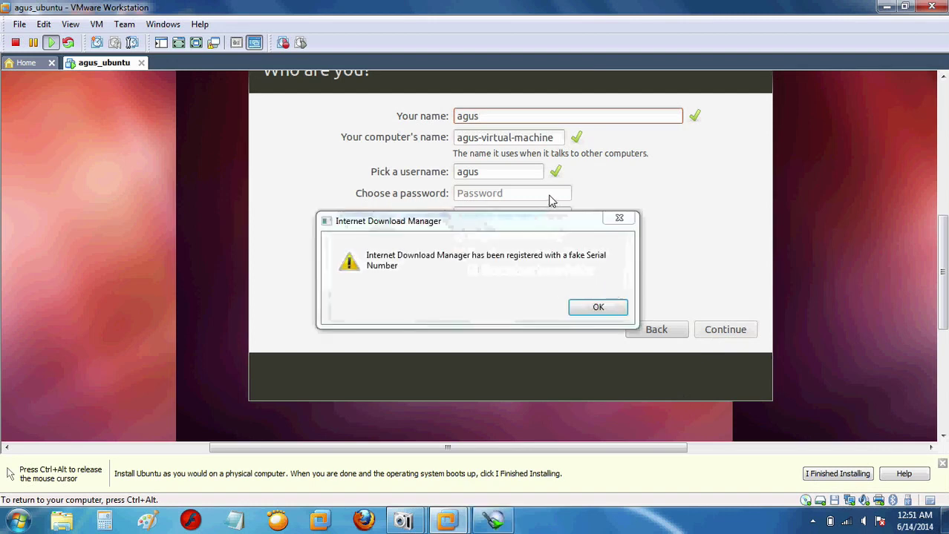
left_click(619, 219)
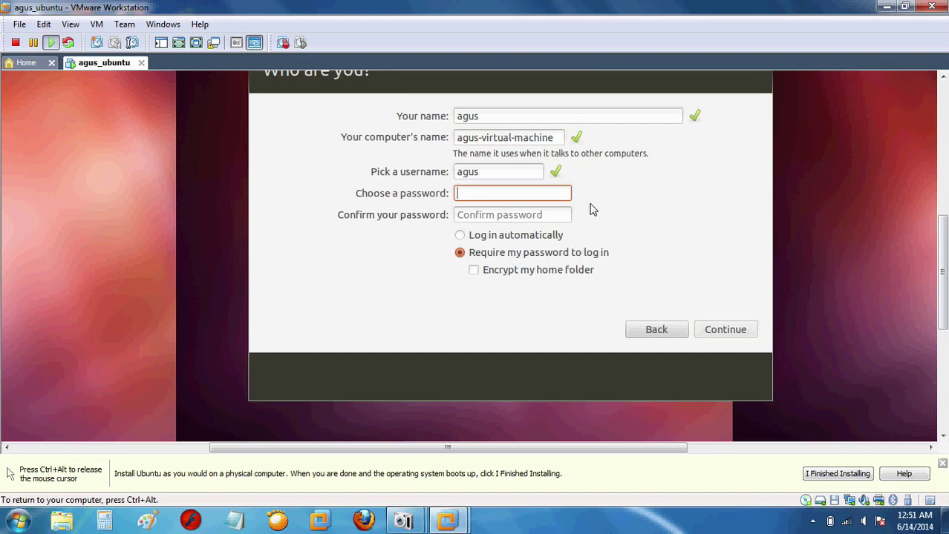
type("•")
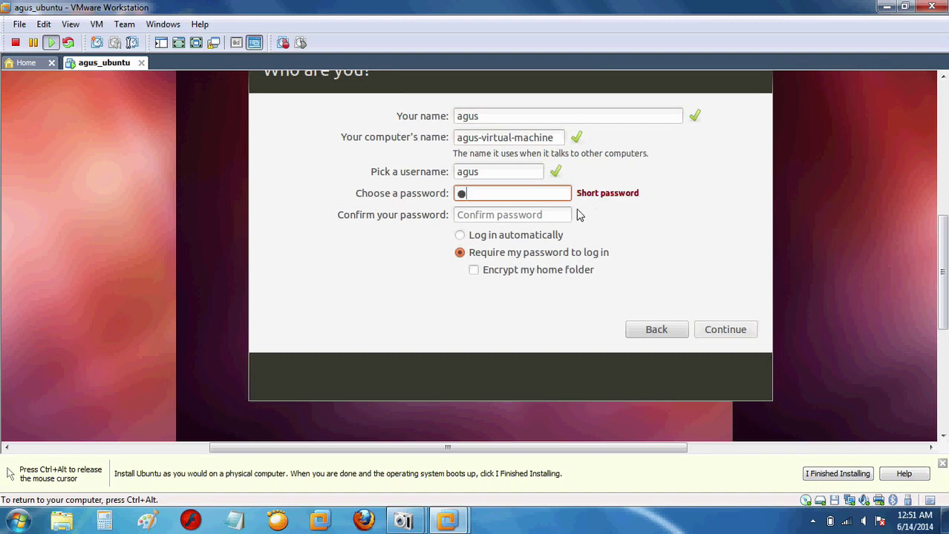
left_click(554, 216)
type("•")
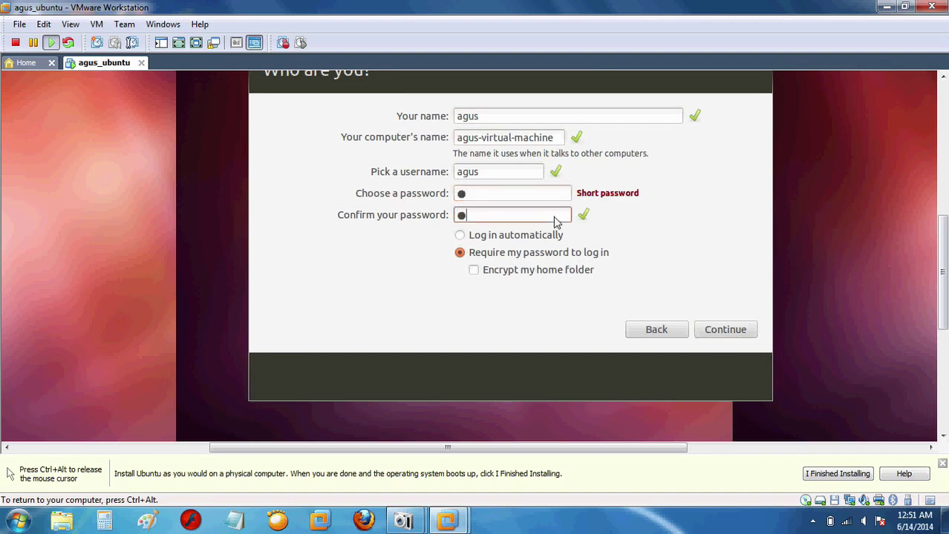
left_click(744, 330)
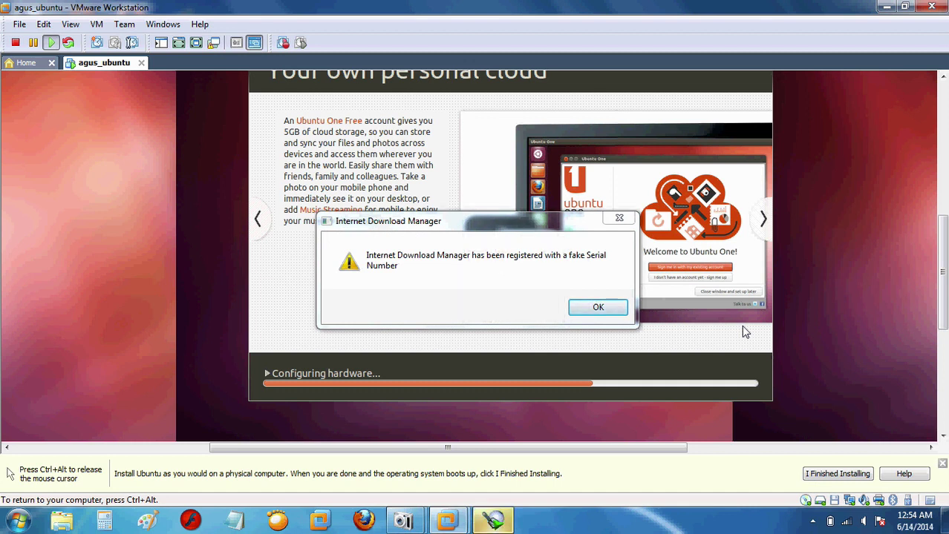
Release the pointer from the virtual machine and dismiss each Internet Download Manager dialog until the system installation ends
key("ctrl+alt")
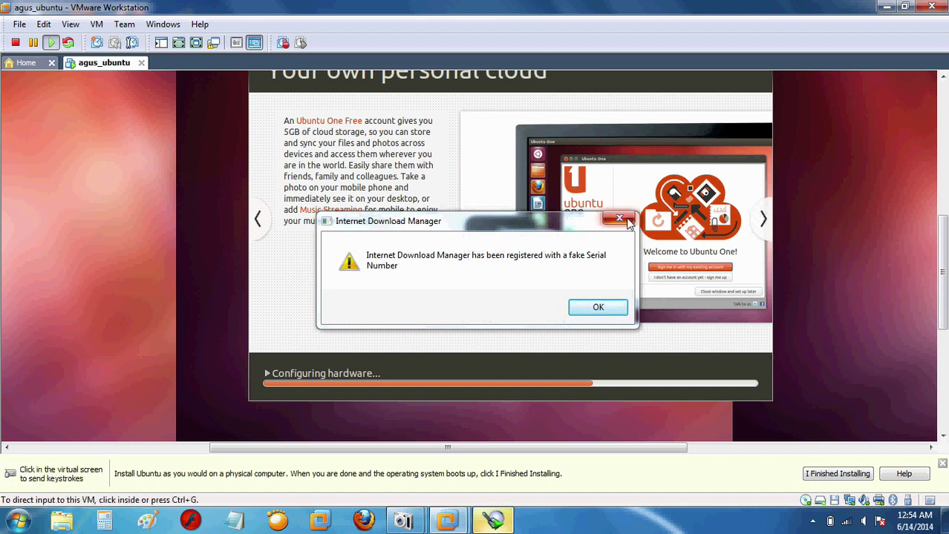
left_click(620, 219)
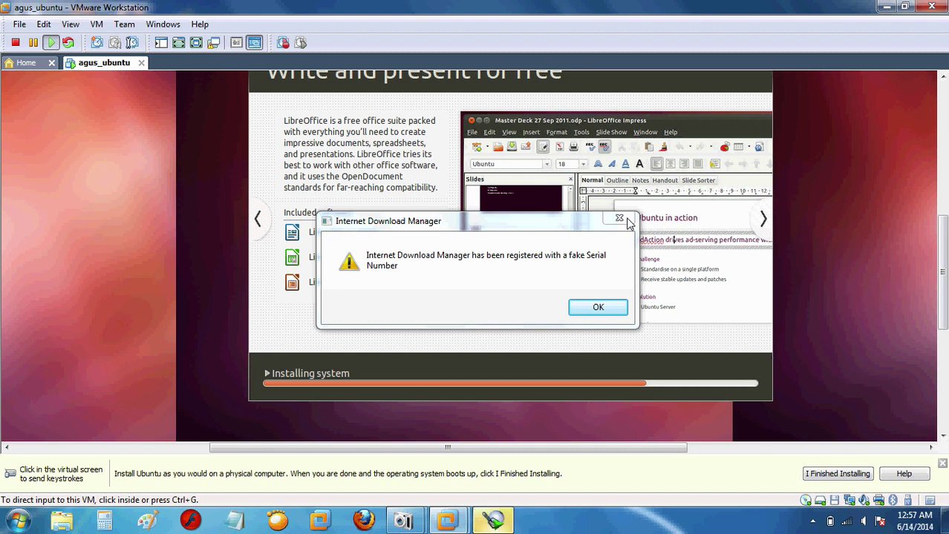
left_click(624, 219)
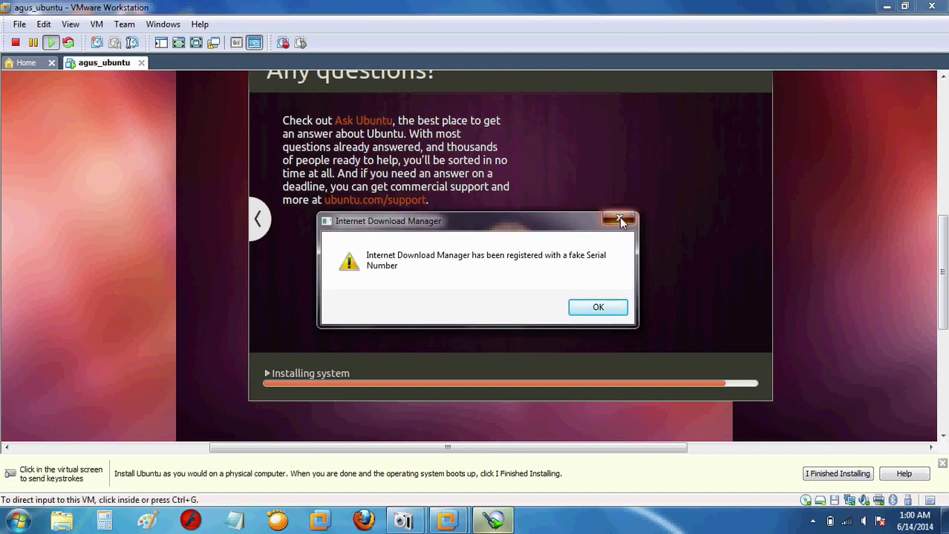
left_click(620, 221)
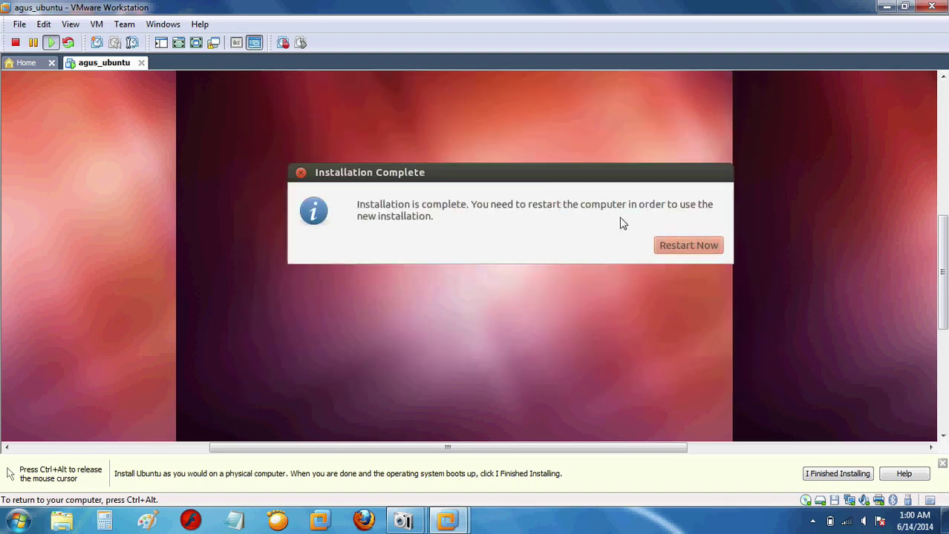
Mark the Ubuntu installation as finished and restart the virtual machine by powering it off and on again
left_click(829, 478)
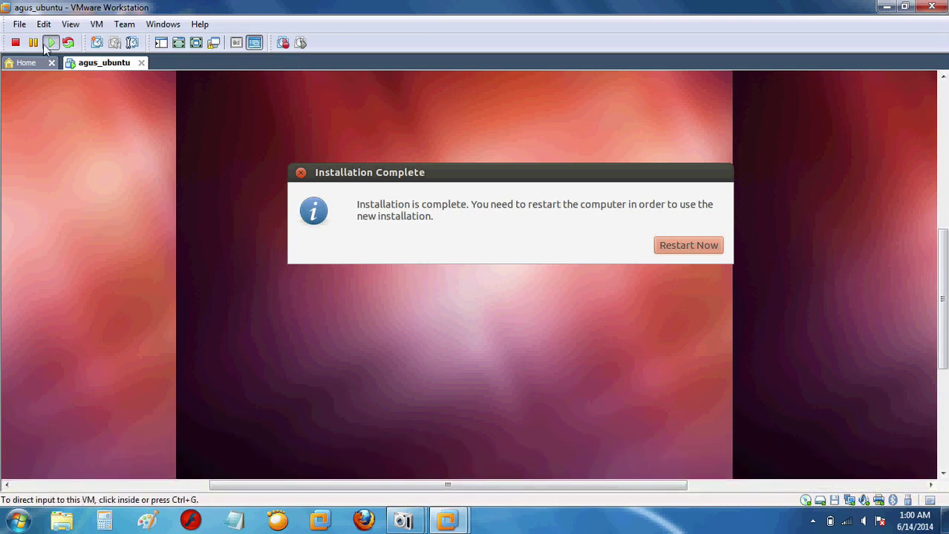
left_click(17, 45)
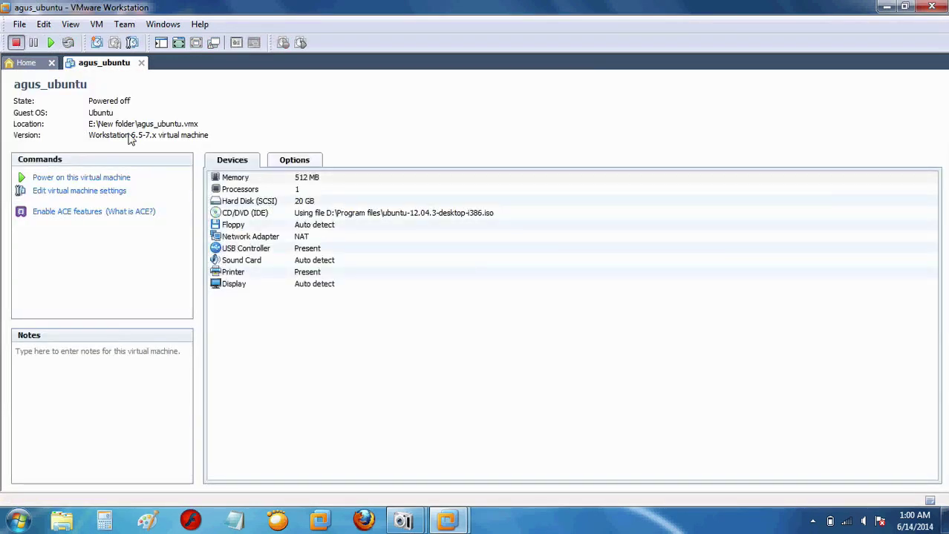
left_click(115, 179)
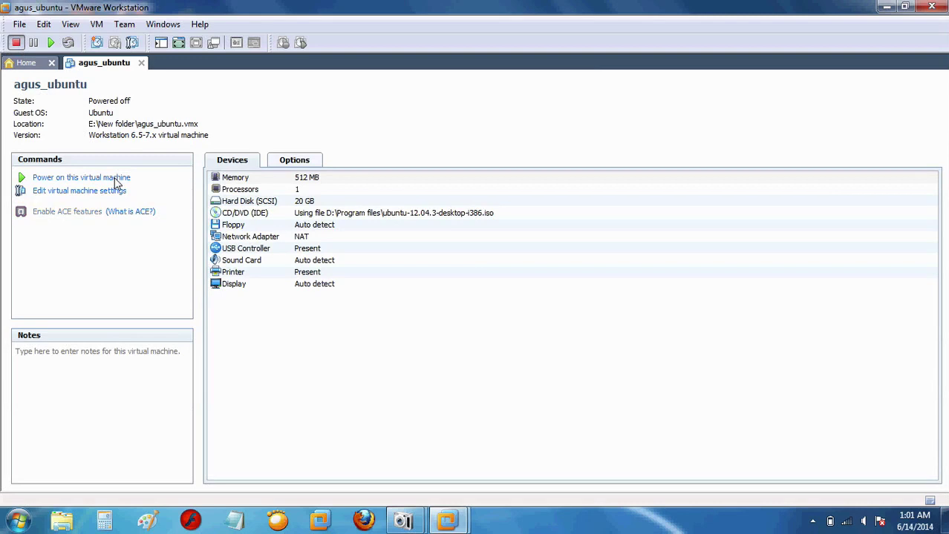